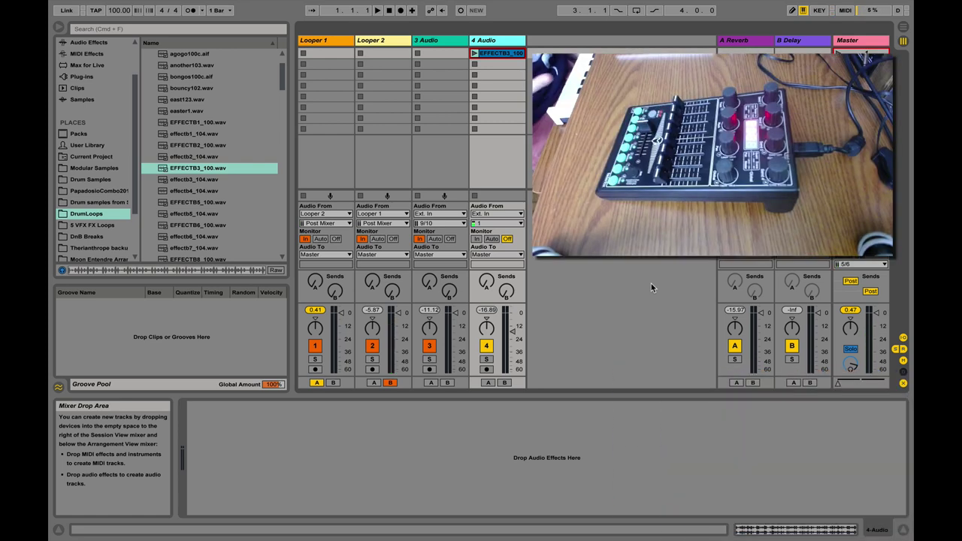
- Examine the device chains on the Looper 1 and Looper 2 tracks, including their delay times
left_click(383, 44)
left_click(337, 43)
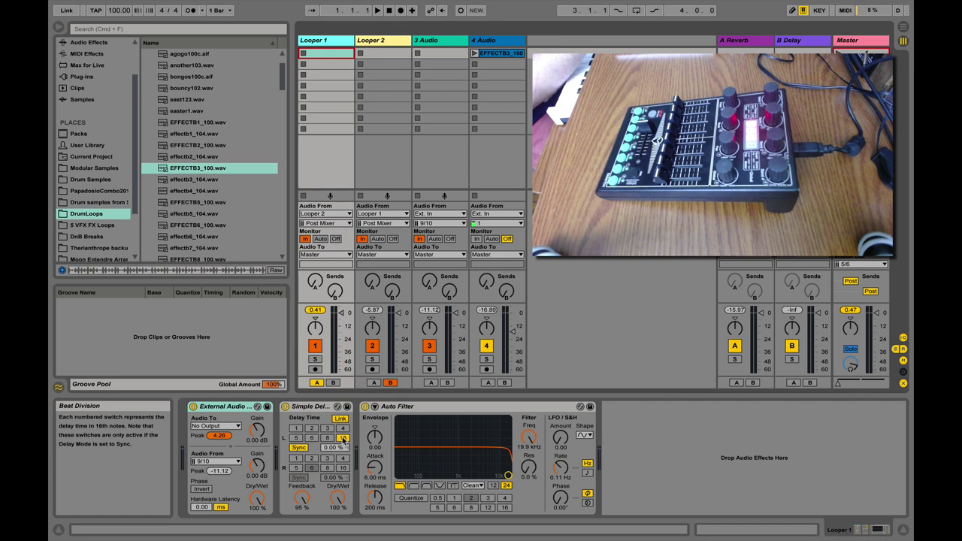
left_click(383, 40)
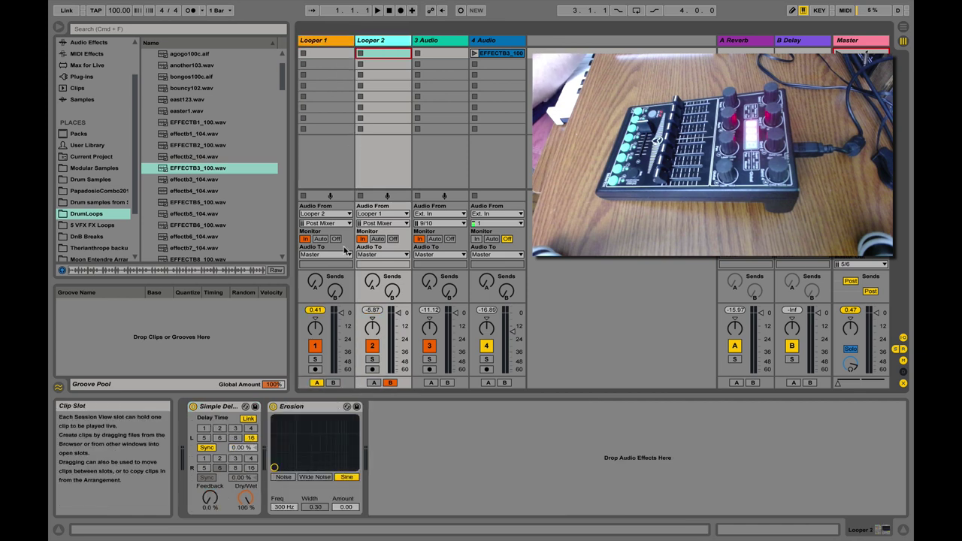
left_click(326, 41)
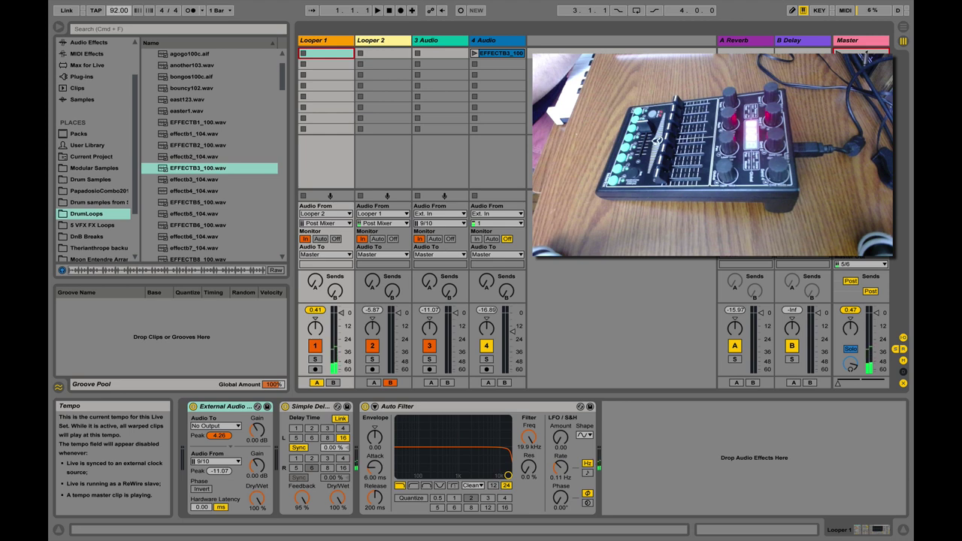
key("space")
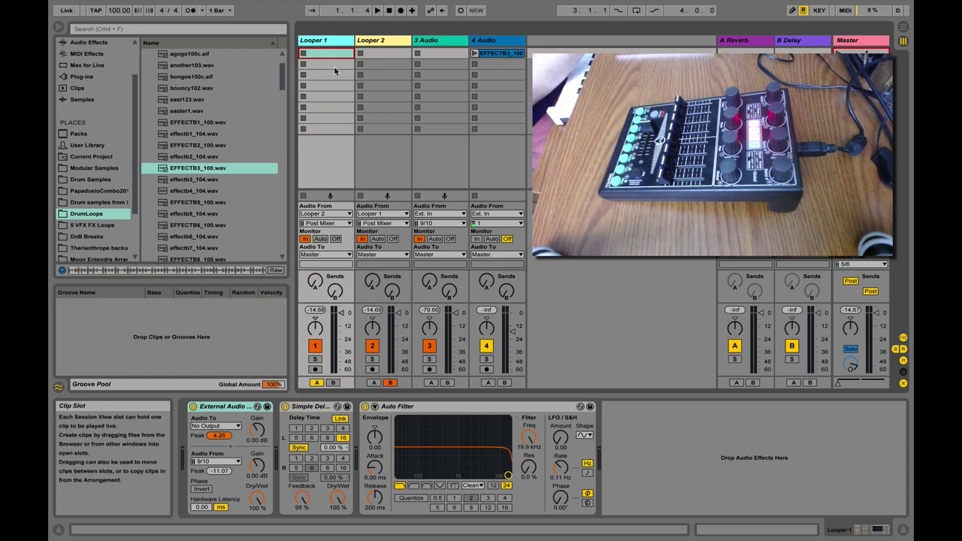
- Compare the input routing and Simple Delay feedback settings of Looper 1 and Looper 2
left_click(366, 43)
left_click(333, 43)
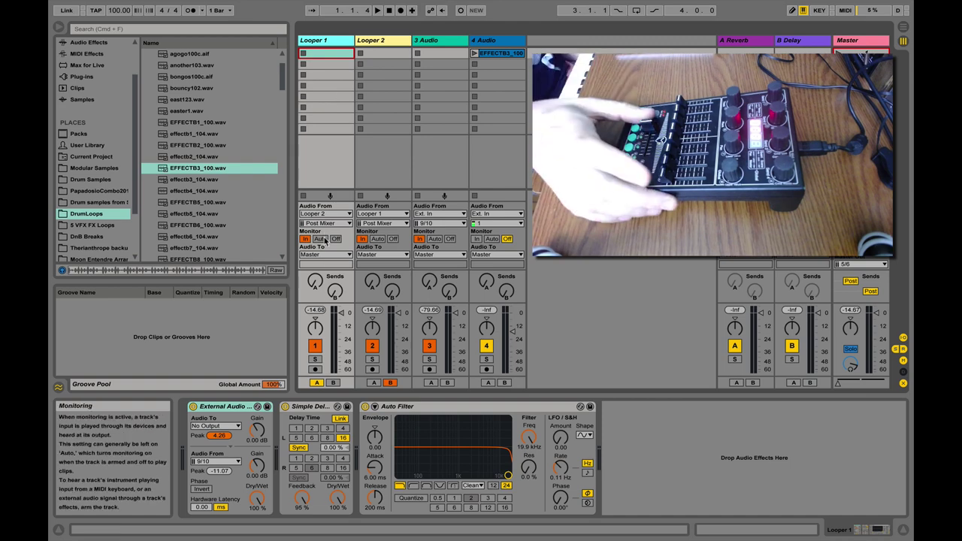
left_click(382, 43)
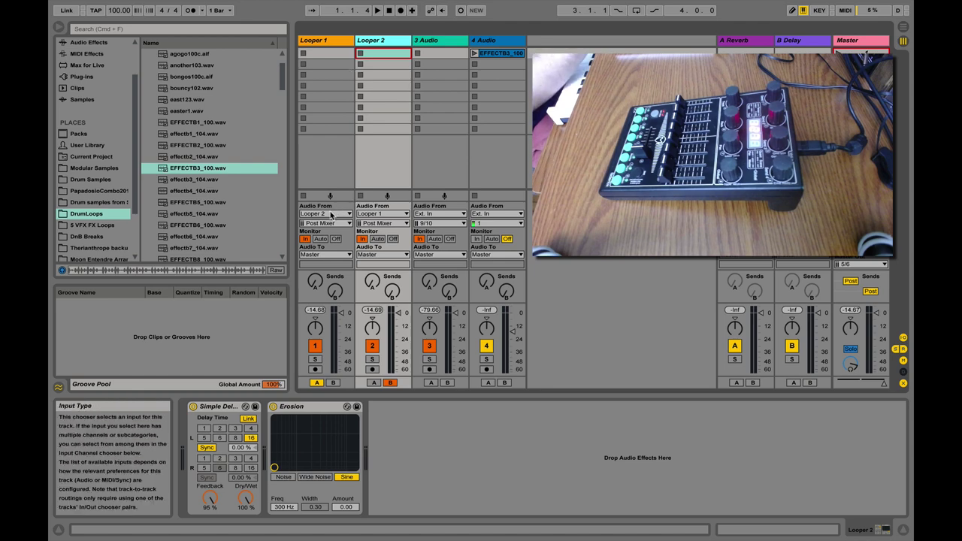
left_click(330, 42)
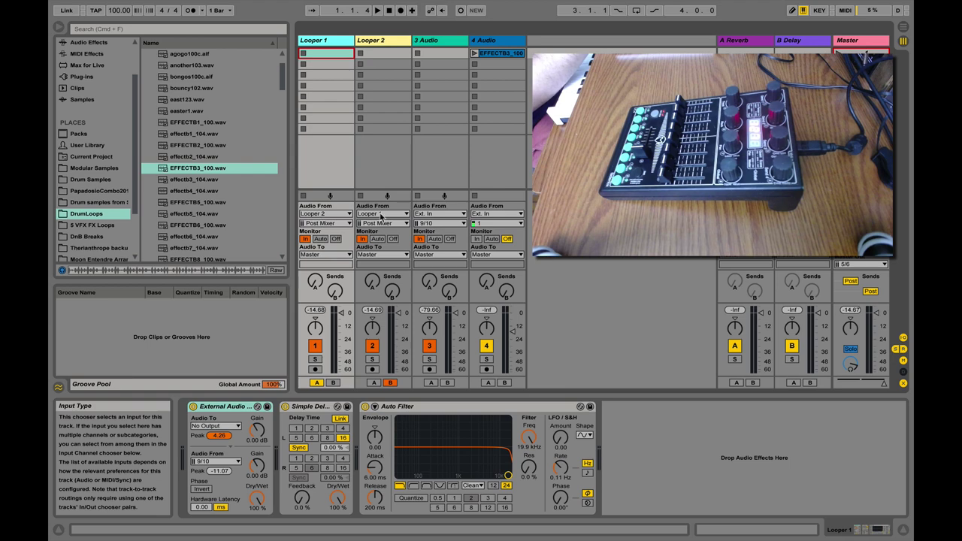
left_click(380, 42)
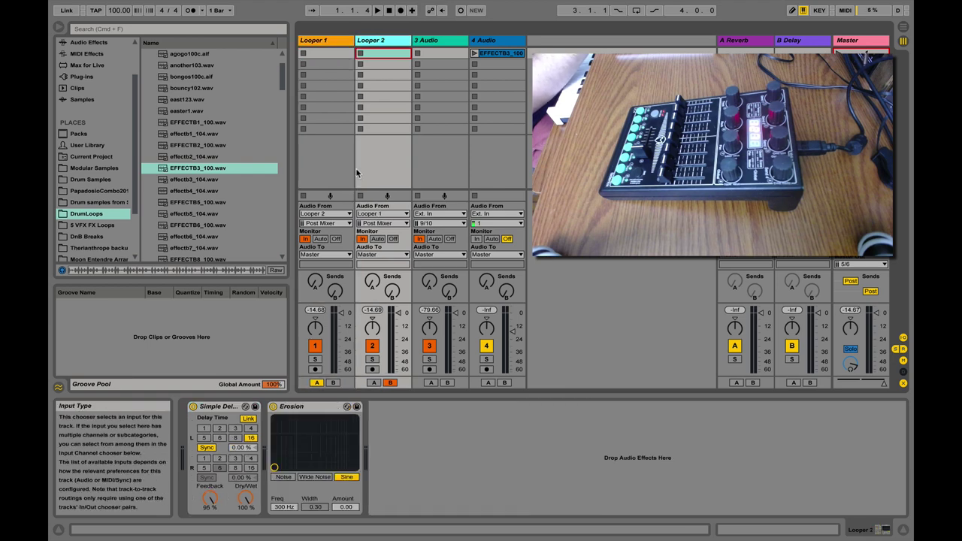
left_click(316, 43)
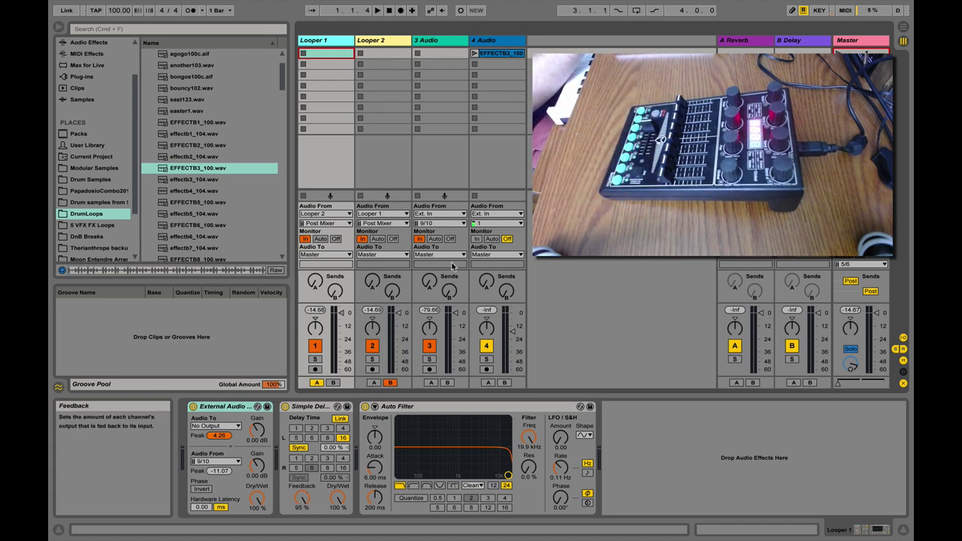
- Examine the MIDI mapping of the Simple Delay Feedback control on Looper 1, including its minimum and maximum range
left_click(846, 9)
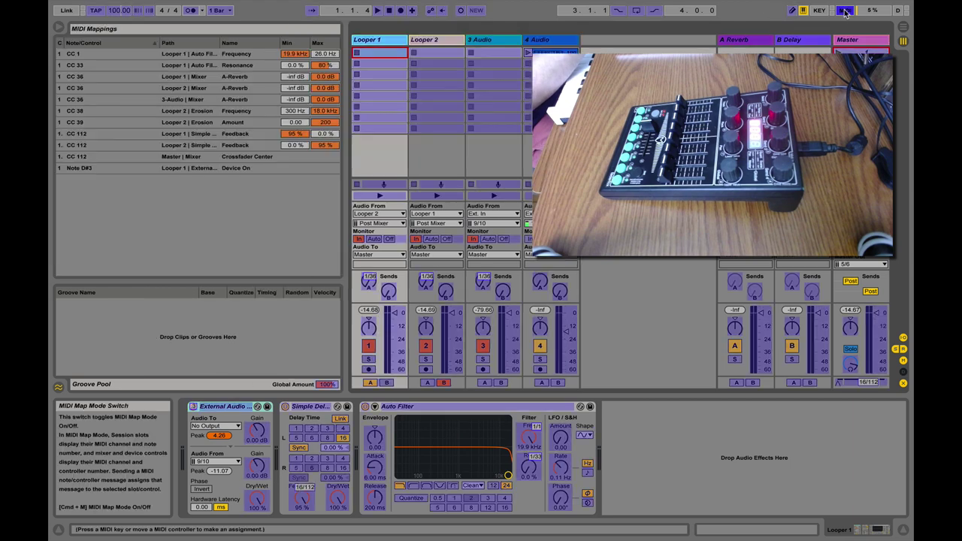
left_click(299, 499)
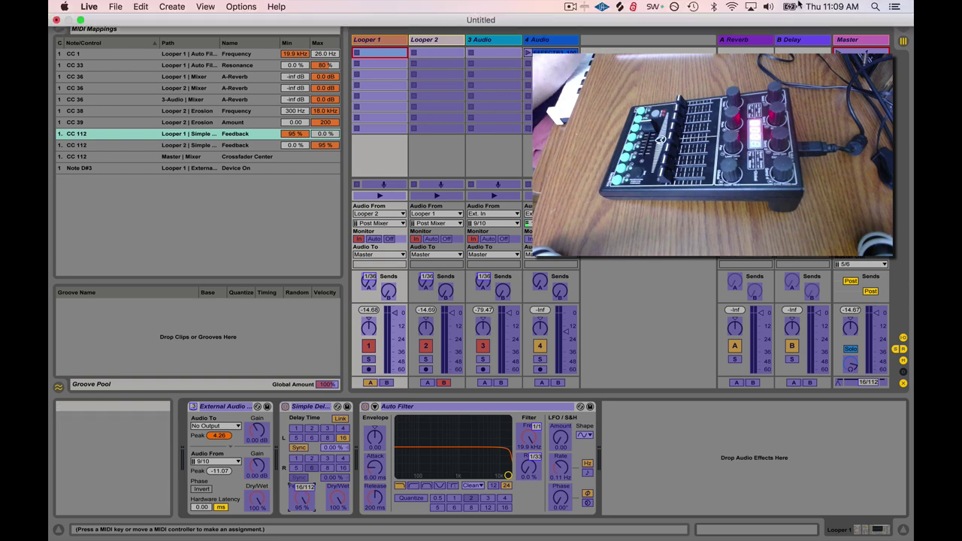
left_click(844, 10)
- Check the Simple Delay feedback on Looper 2 against Looper 1 by viewing both tracks' device chains
left_click(383, 53)
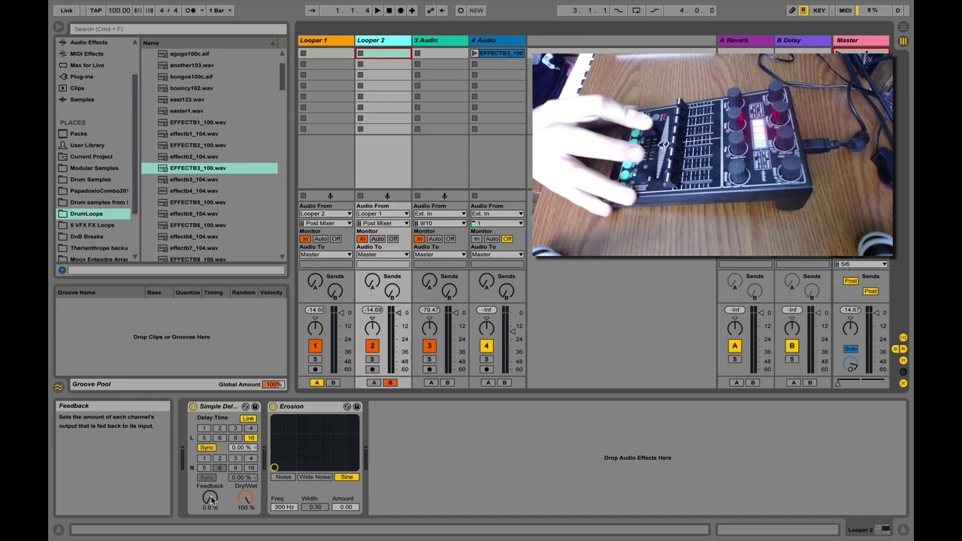
left_click(333, 40)
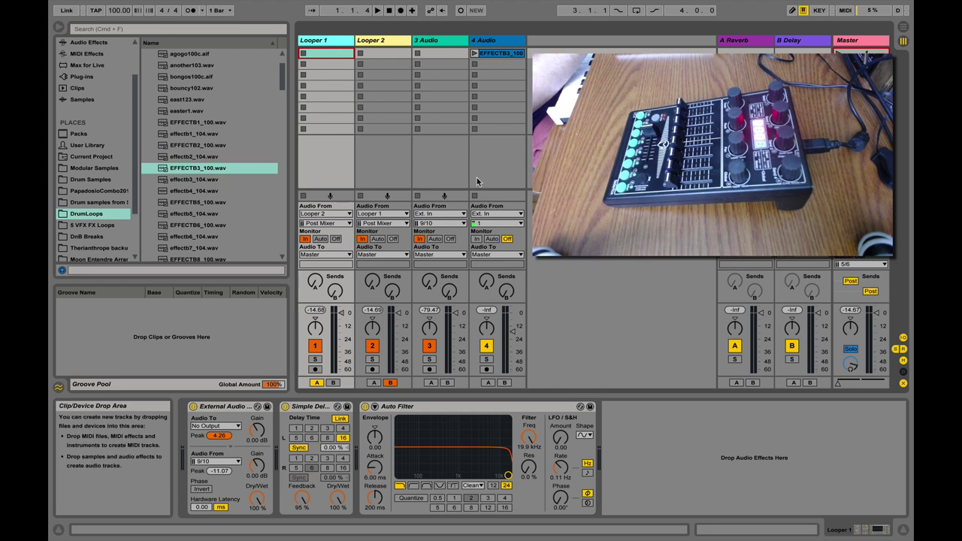
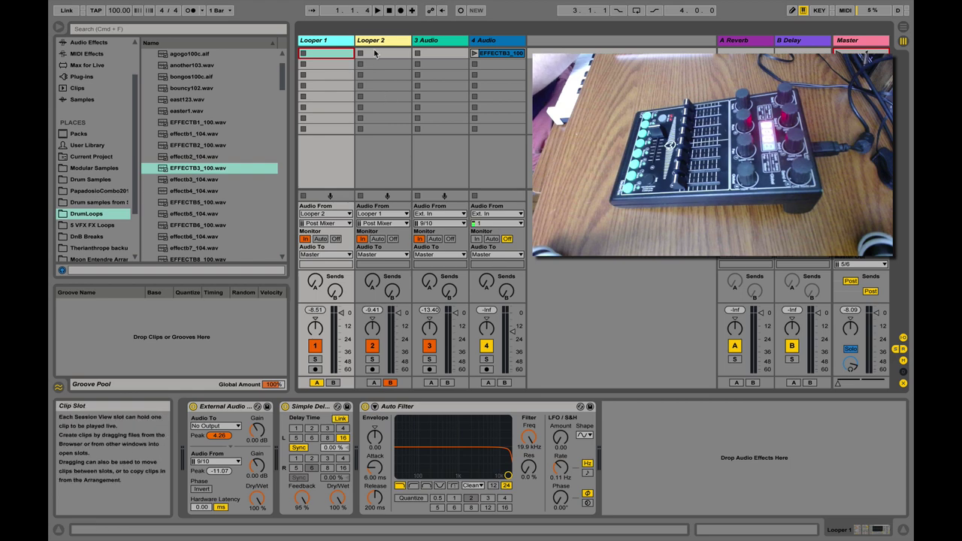
key("Right")
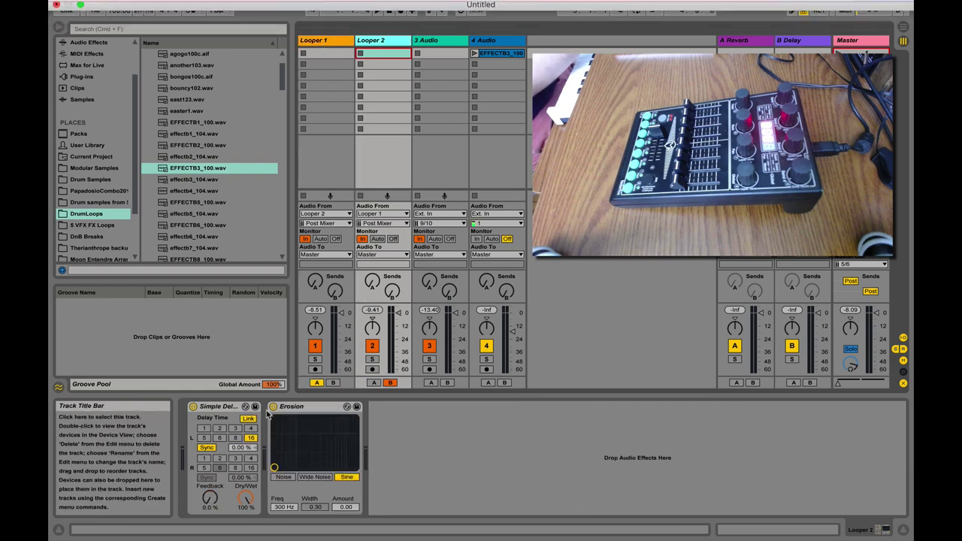
left_click(330, 43)
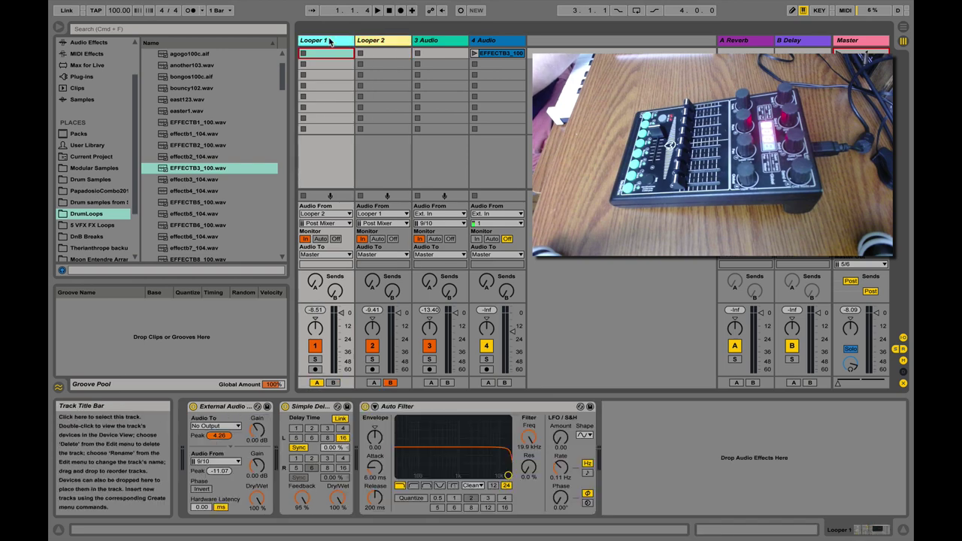
left_click(370, 40)
left_click(348, 41)
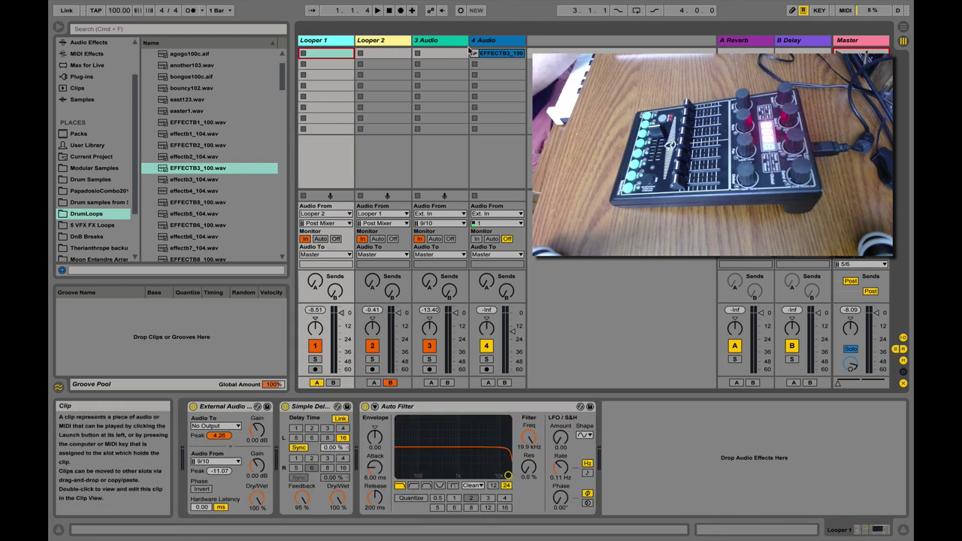
- Examine the external input channel choices of the 3 Audio track alongside the External Audio Effect on Looper 1
left_click(430, 40)
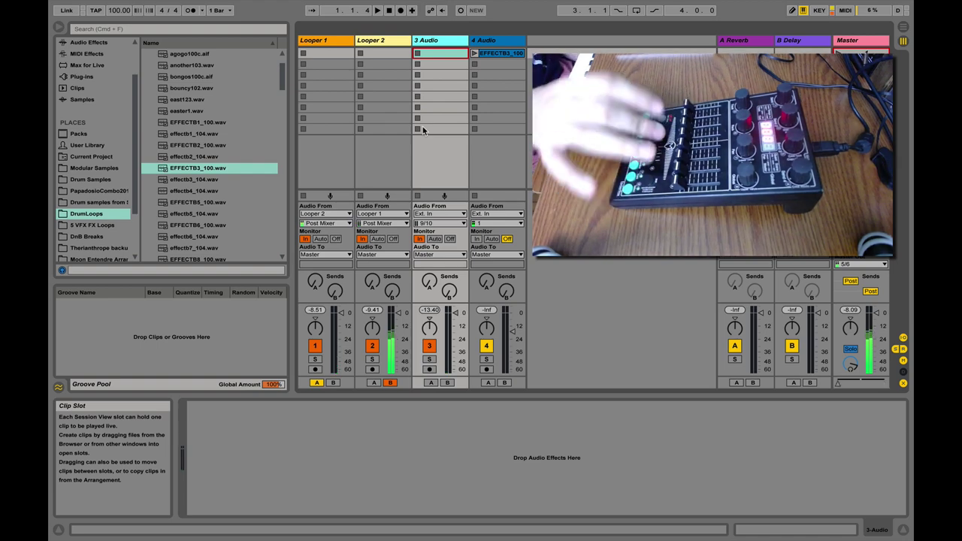
left_click(338, 54)
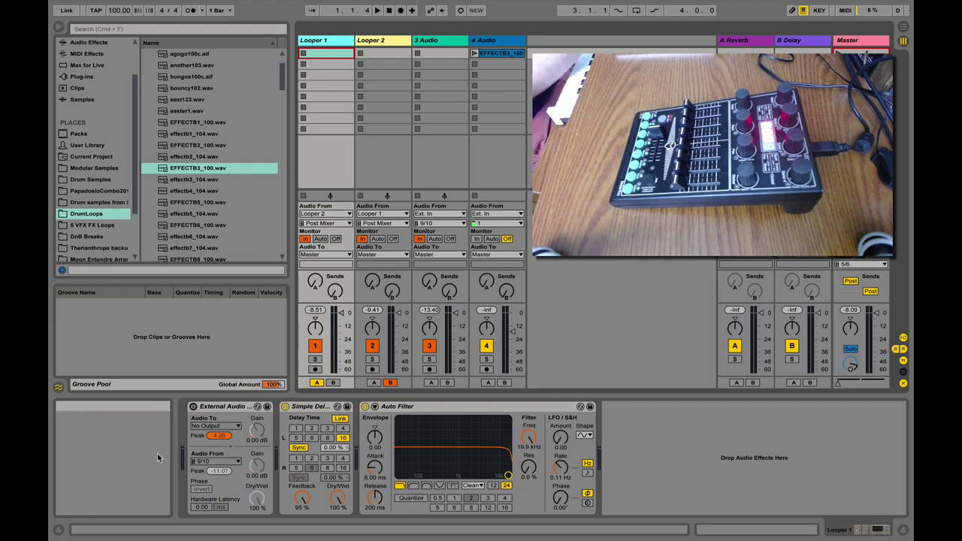
left_click(429, 40)
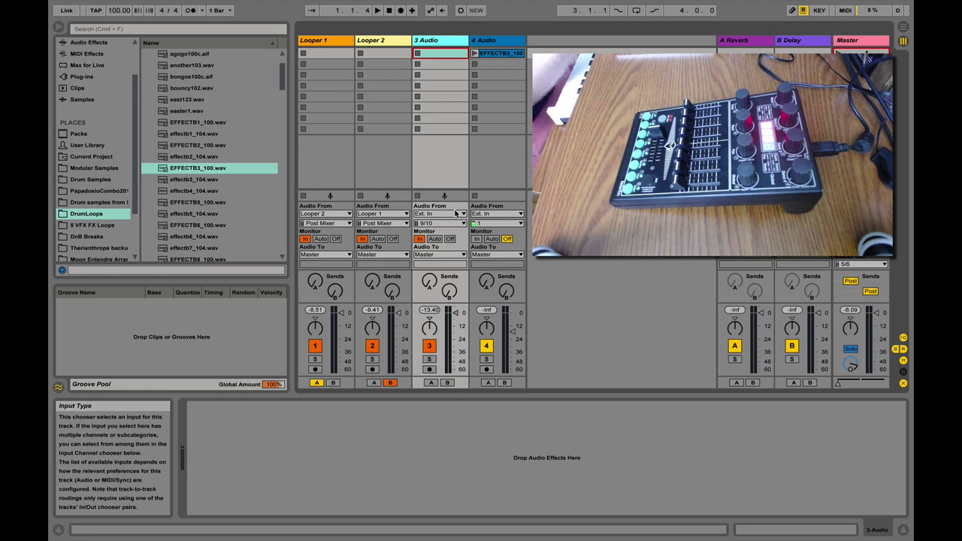
left_click(430, 214)
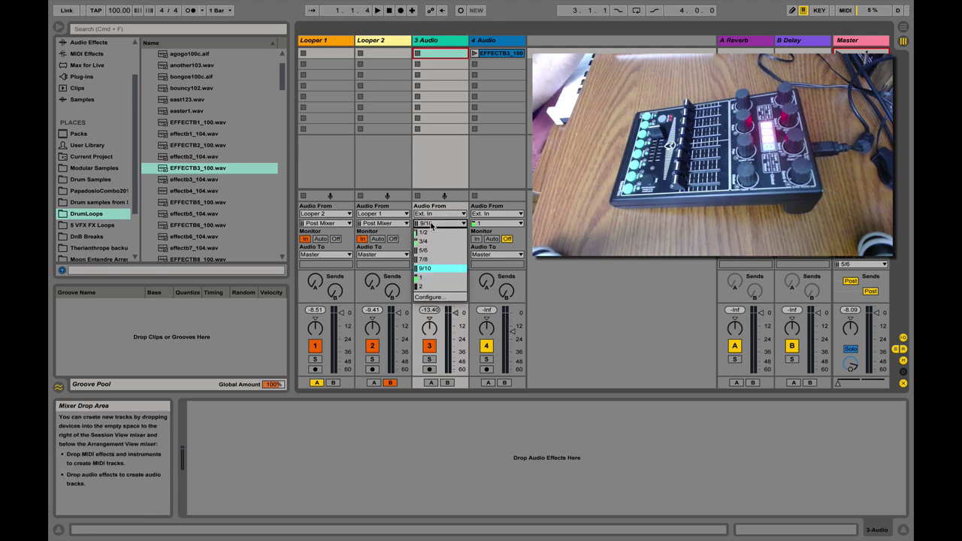
left_click(431, 214)
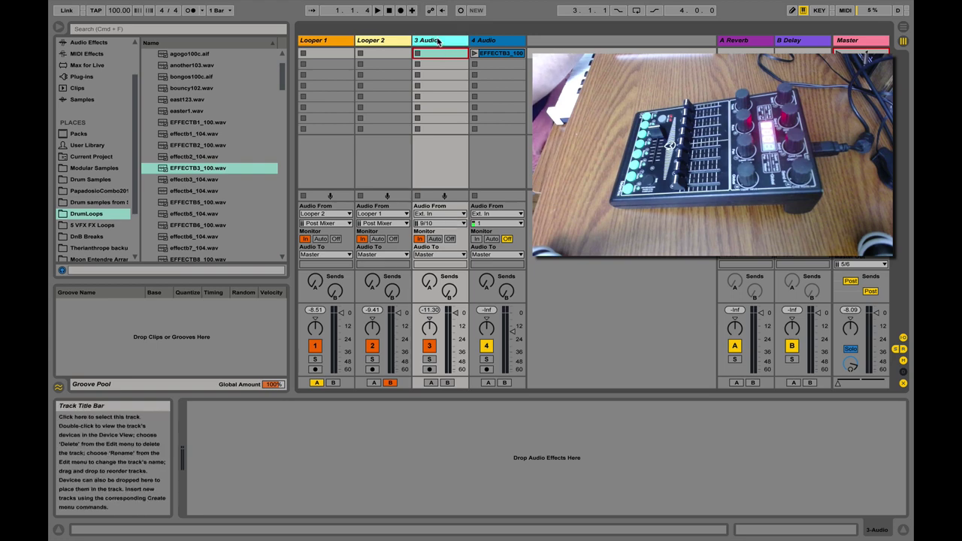
- Review the Simple Delay and Auto Filter on Looper 1, and the Simple Delay and Erosion on Looper 2
left_click(324, 47)
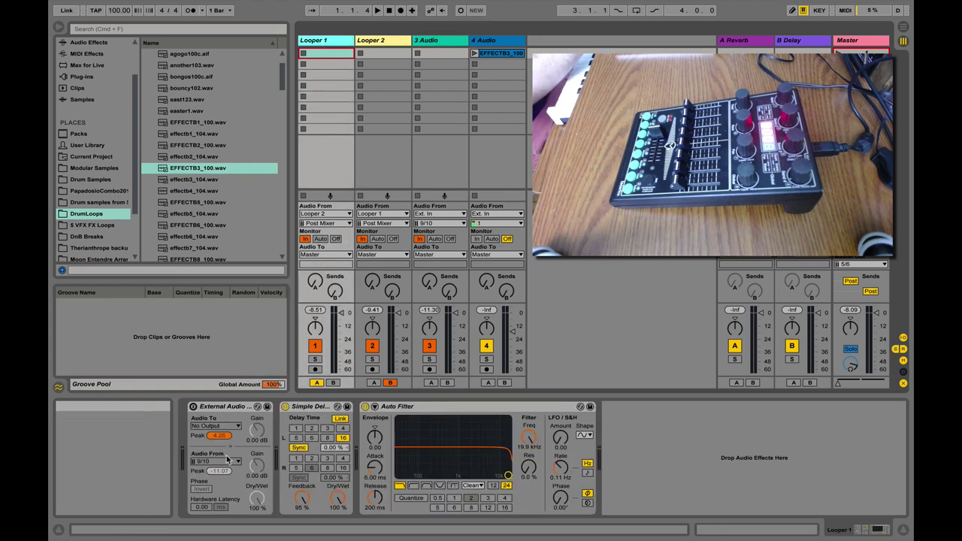
left_click(386, 47)
left_click(335, 43)
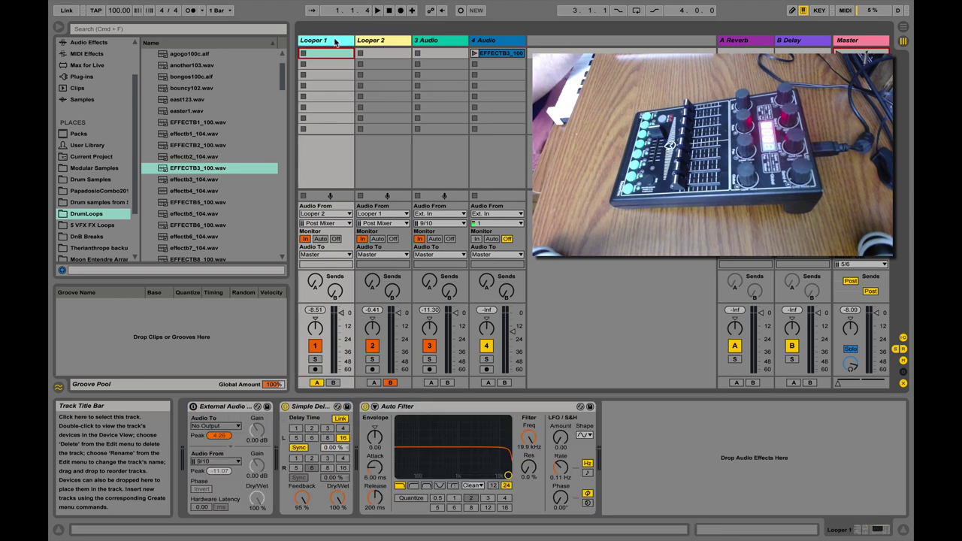
left_click(329, 415)
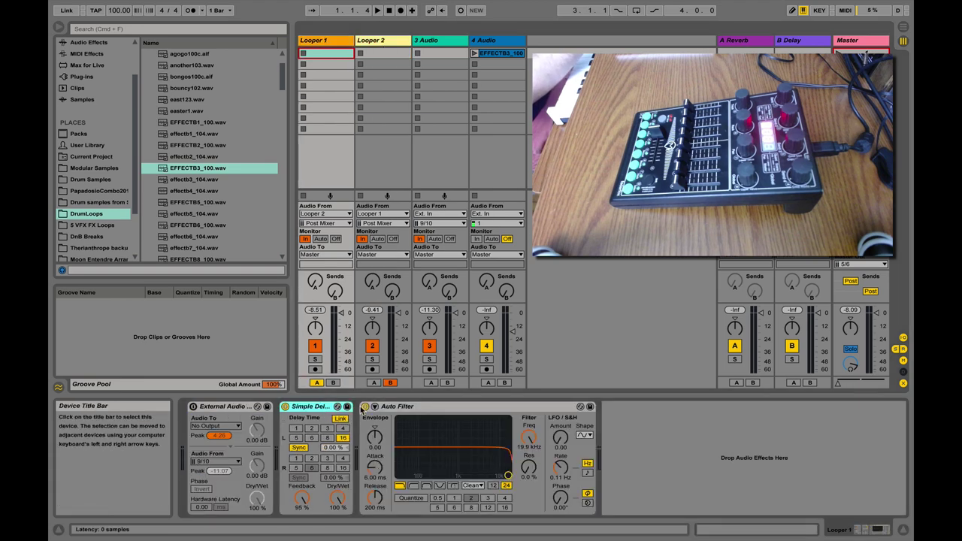
left_click(406, 412)
left_click(385, 41)
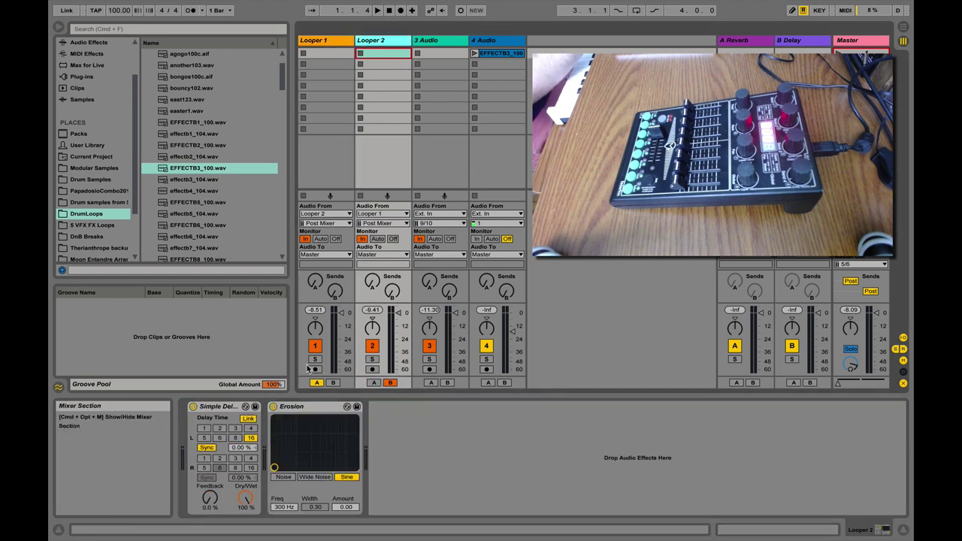
left_click(225, 407)
left_click(291, 406)
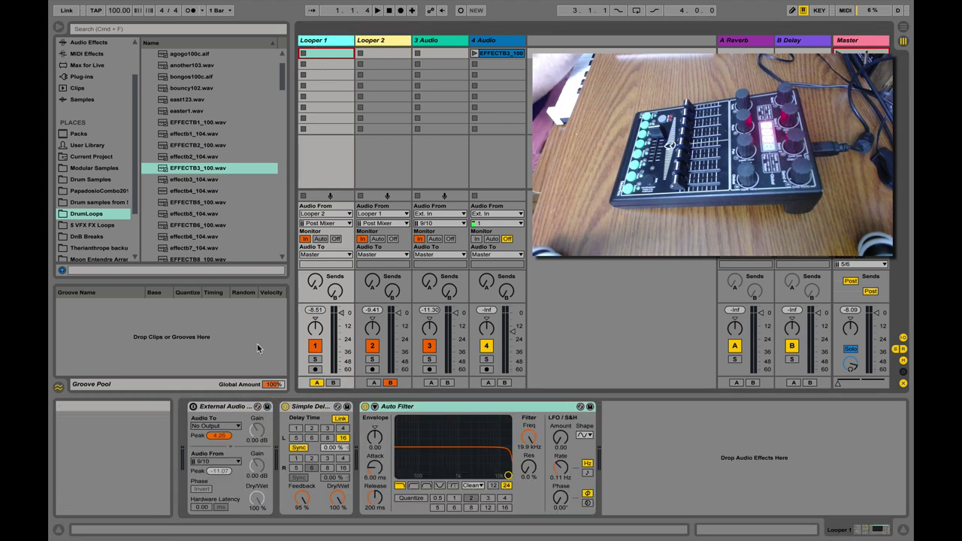
- Switch the External Audio Effect on Looper 1 on and off to capture incoming audio into the loop
left_click(211, 408)
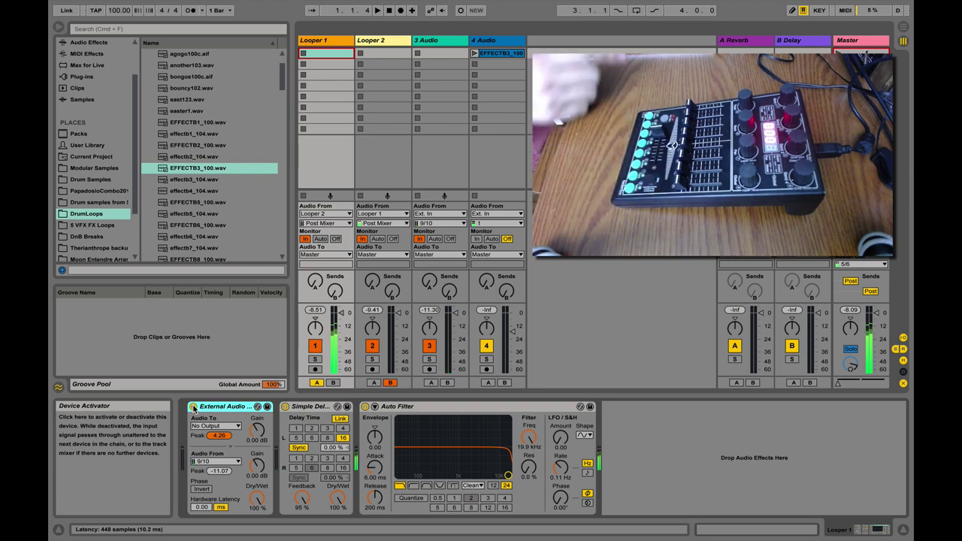
left_click(193, 407)
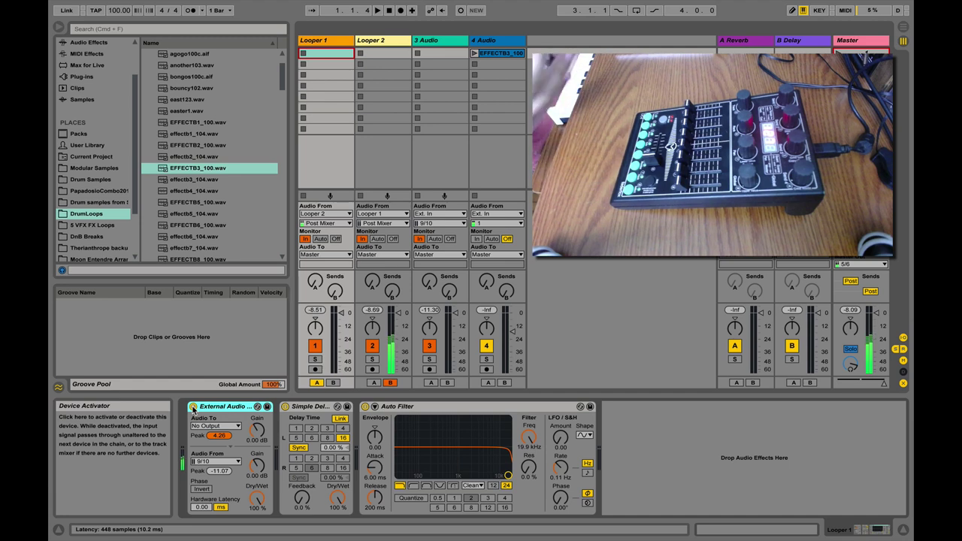
left_click(192, 407)
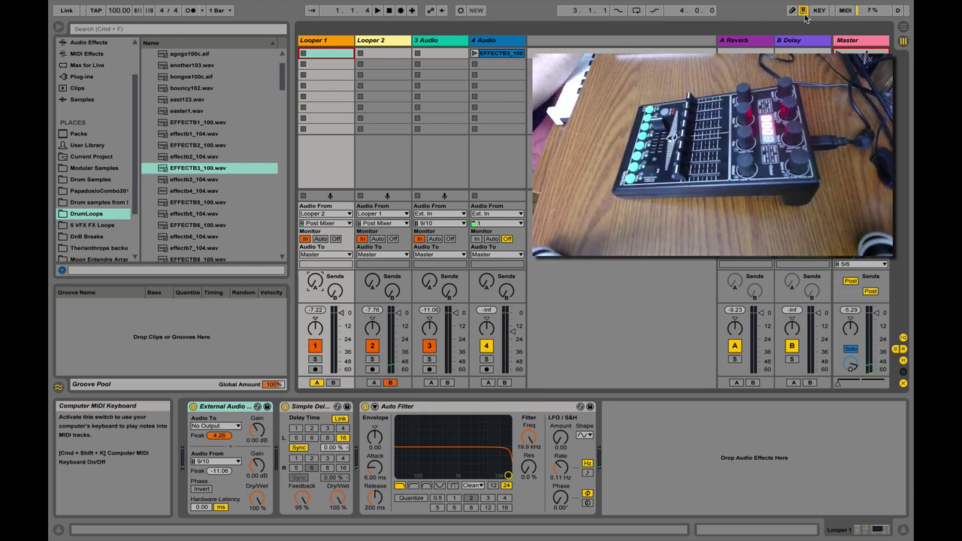
- Look over the Looper 2 and 3 Audio tracks, and deactivate the External Audio Effect on Looper 1
left_click(463, 498)
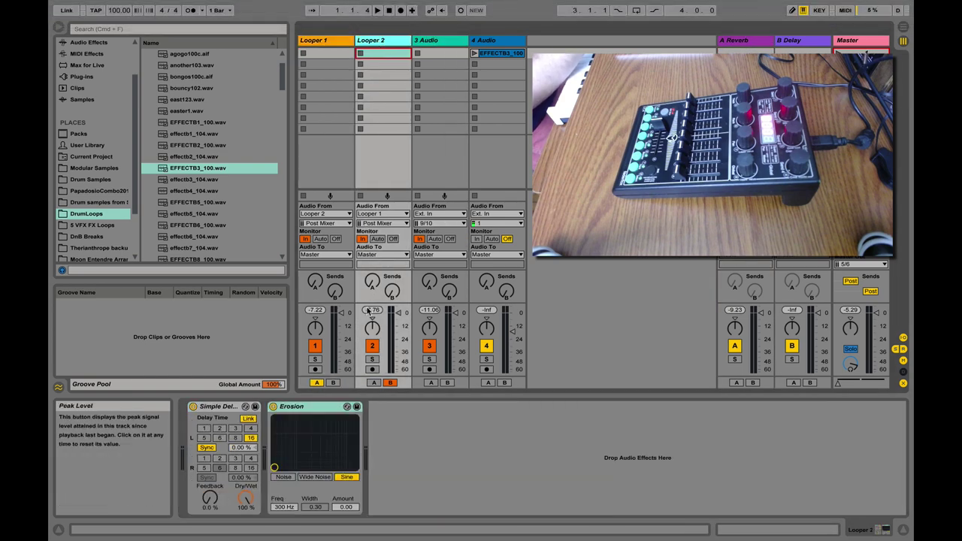
left_click(439, 45)
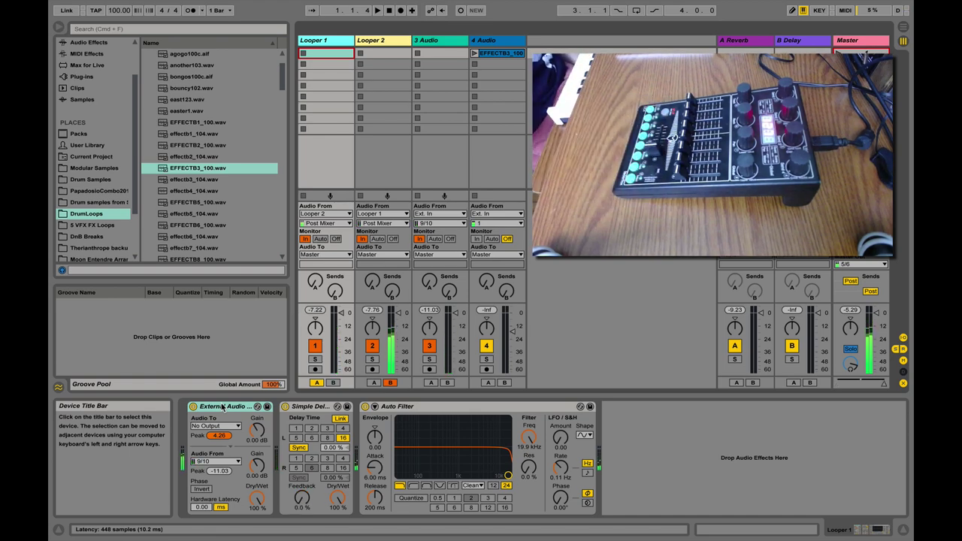
key("0")
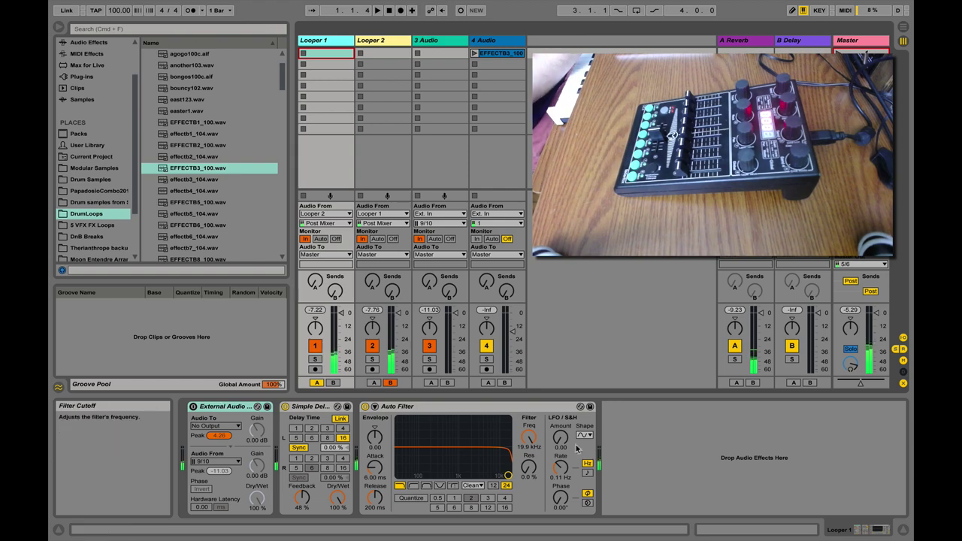
- Set the master crossfader curve to Constant Power
right_click(863, 387)
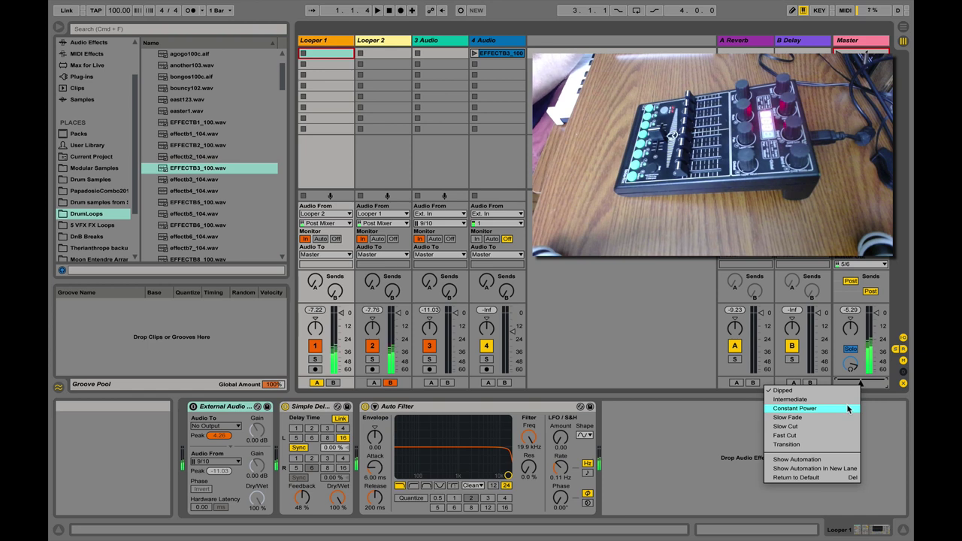
left_click(848, 408)
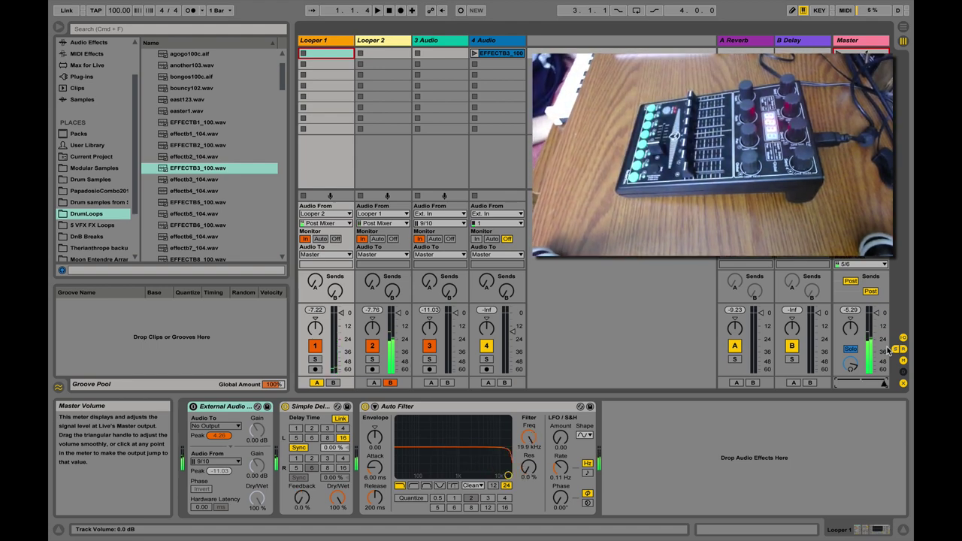
- Try the Dipped and Slow Cut curves on the master crossfader
right_click(859, 382)
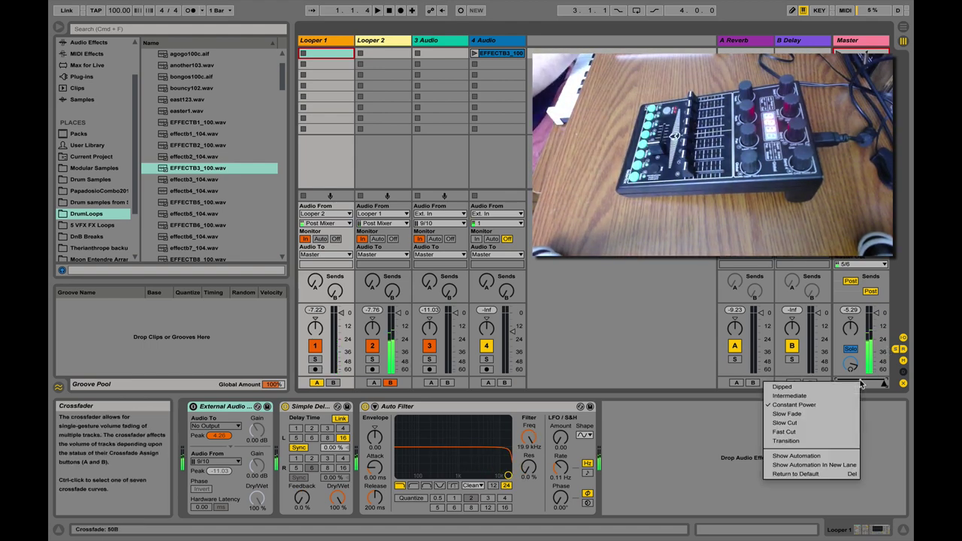
left_click(854, 387)
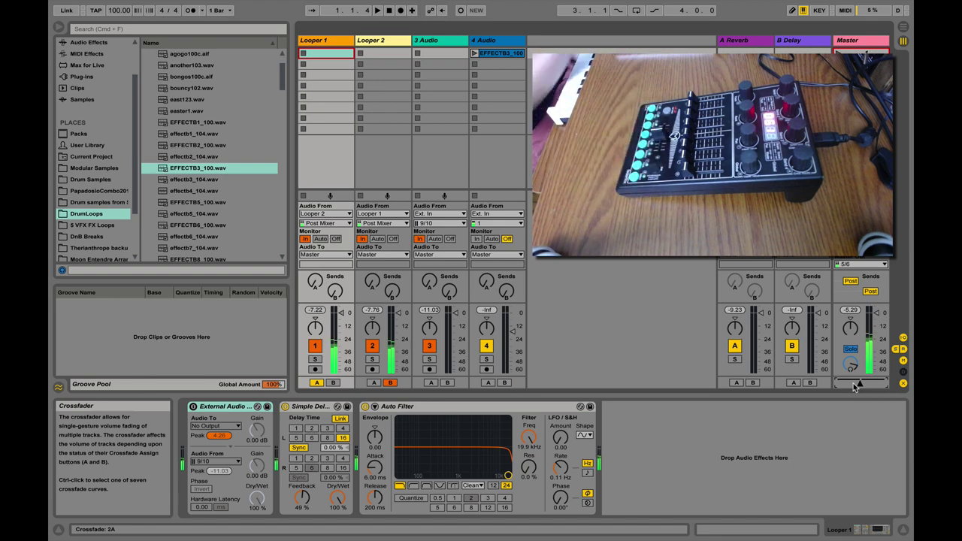
right_click(858, 386)
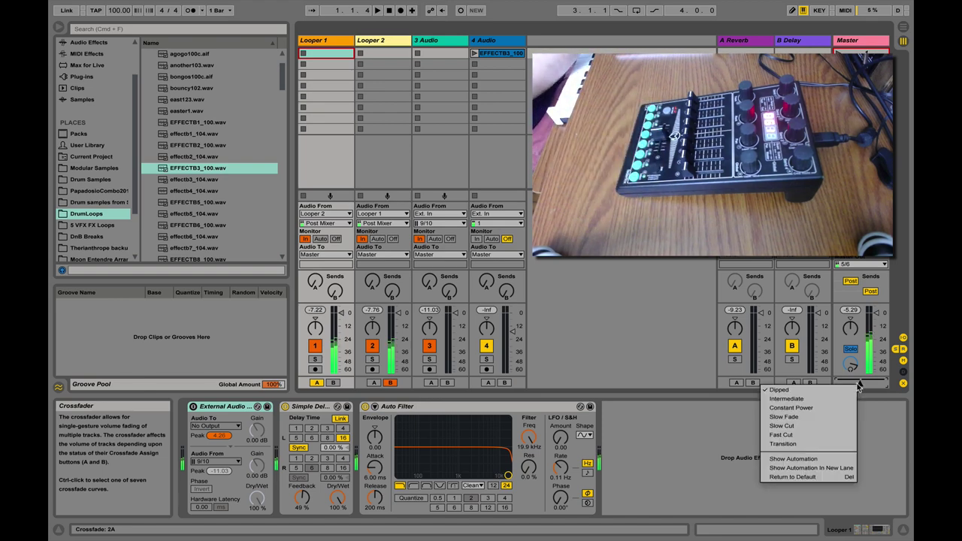
left_click(834, 426)
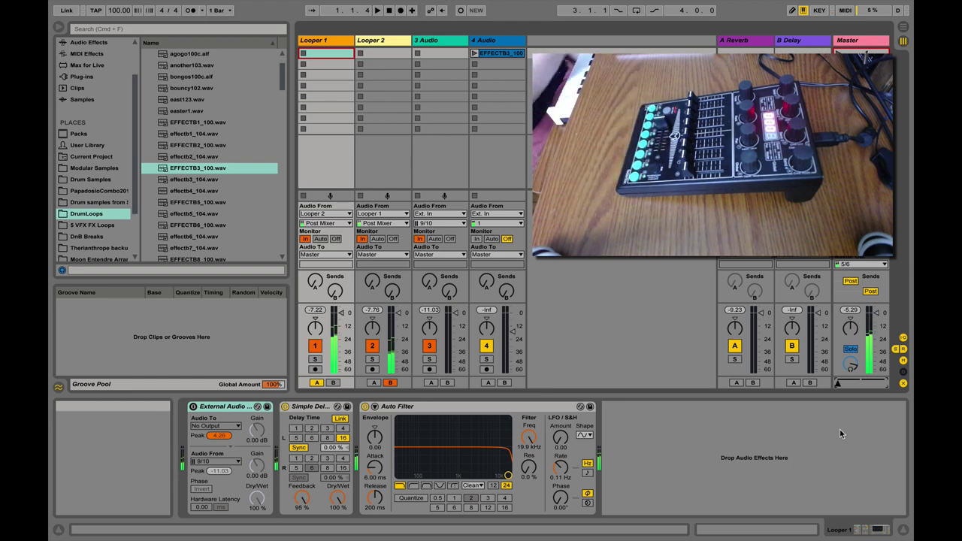
- Set the master crossfader curve back to Dipped and review the other available curve options
right_click(855, 384)
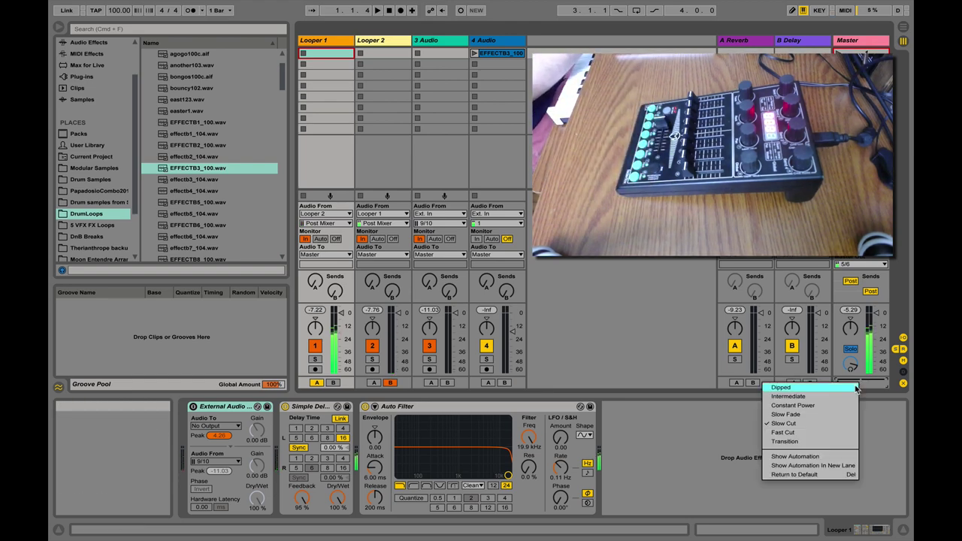
left_click(856, 388)
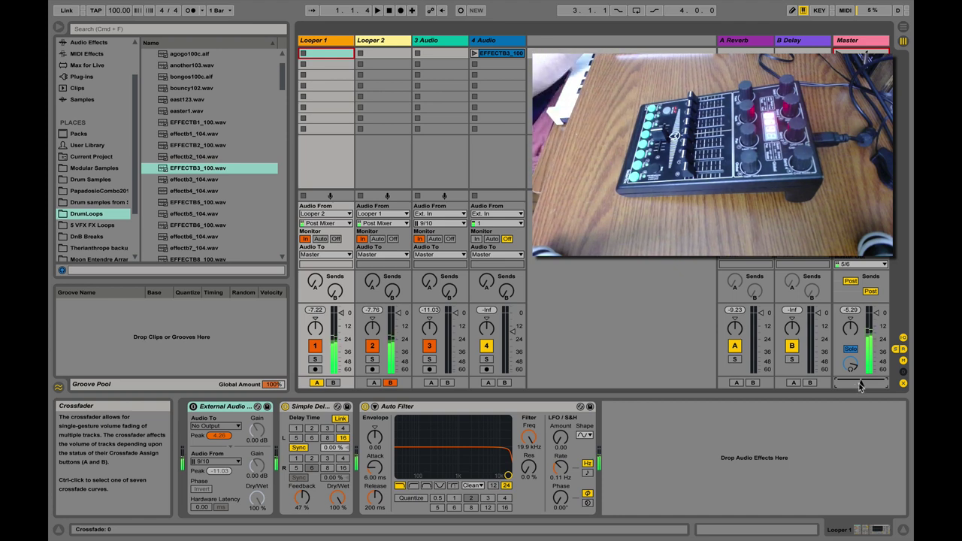
right_click(861, 386)
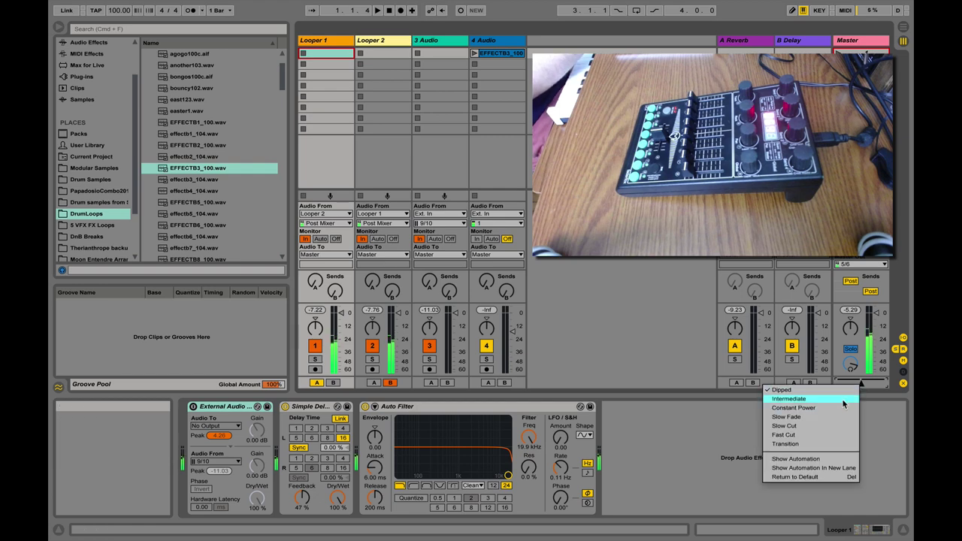
left_click(891, 422)
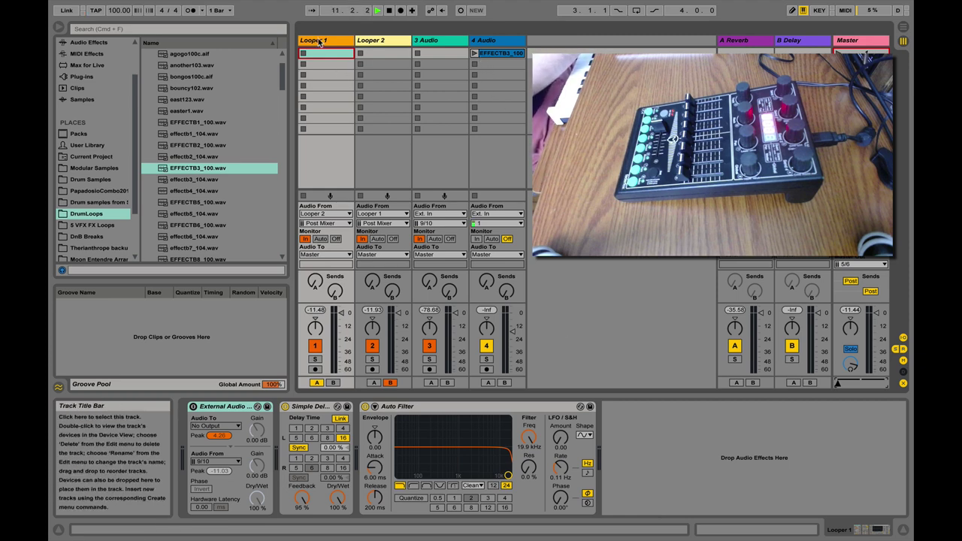
- Look over the device chains of Looper 2 and Looper 1, and check the 4 Audio track
left_click(384, 43)
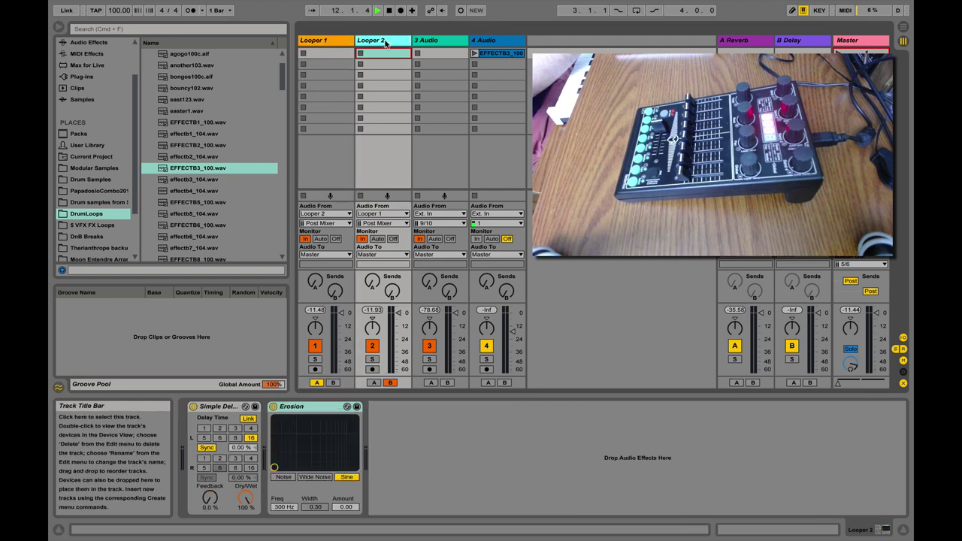
left_click(334, 43)
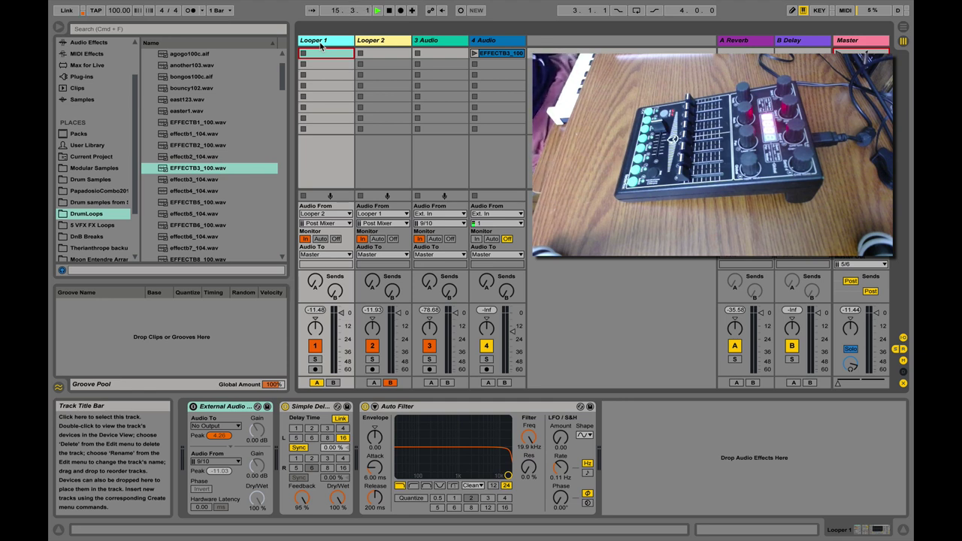
left_click(482, 41)
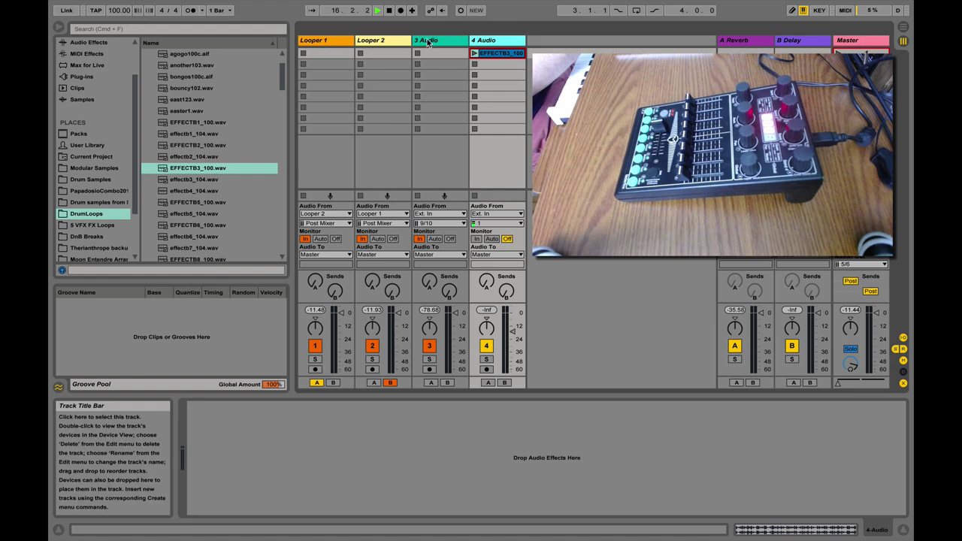
left_click(329, 43)
- Launch the EFFECTB3_100 clip on the 4 Audio track and bring up Looper 1's device chain
left_click(475, 53)
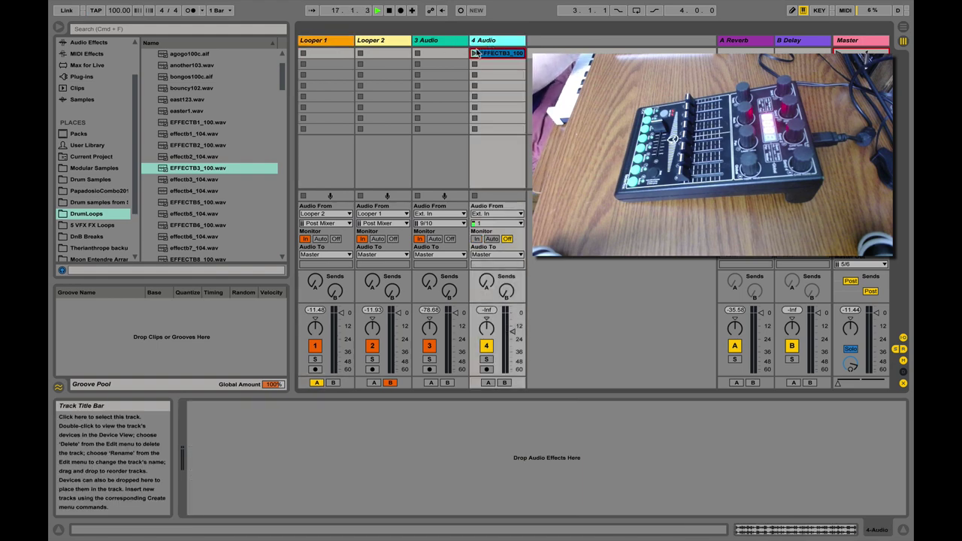
left_click(475, 52)
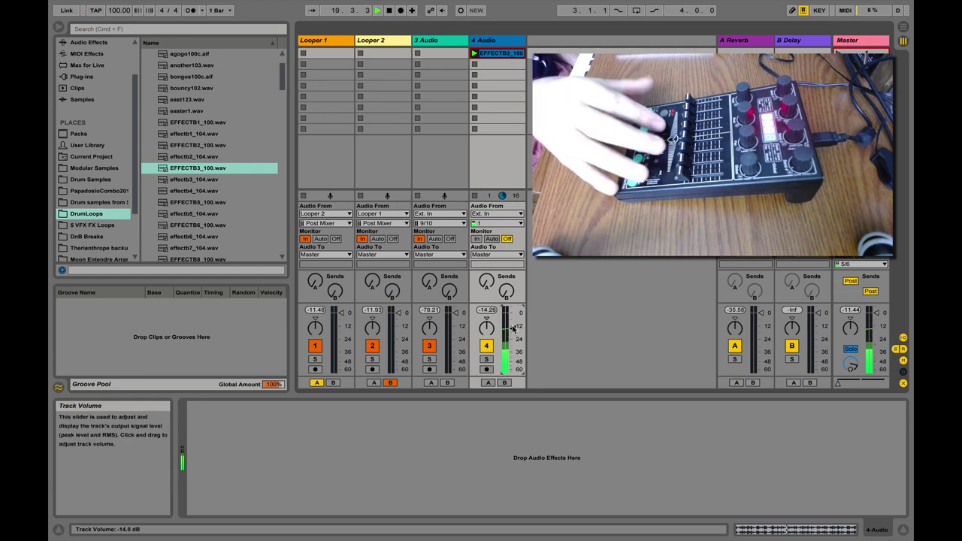
left_click(327, 42)
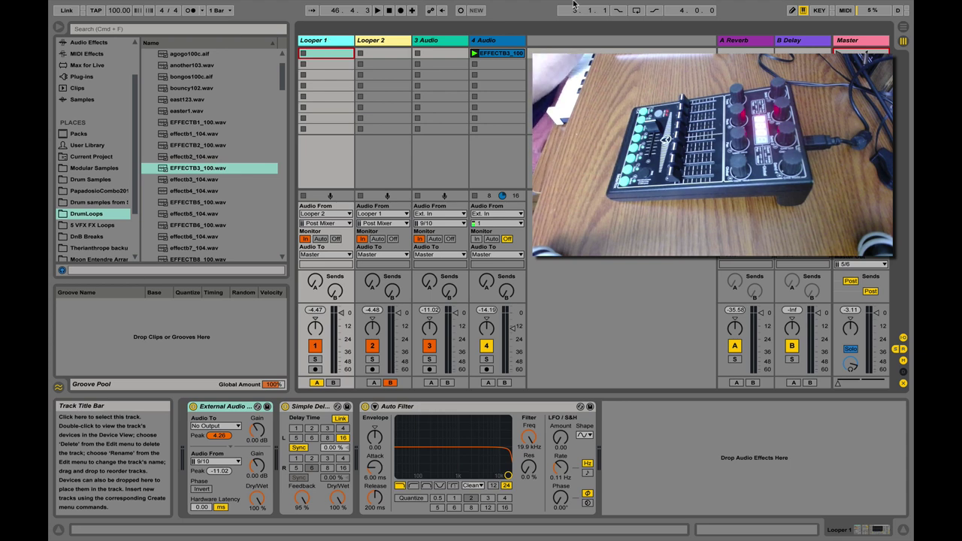
- Check the 4 Audio track and compare the device chains of Looper 1 and Looper 2
left_click(498, 40)
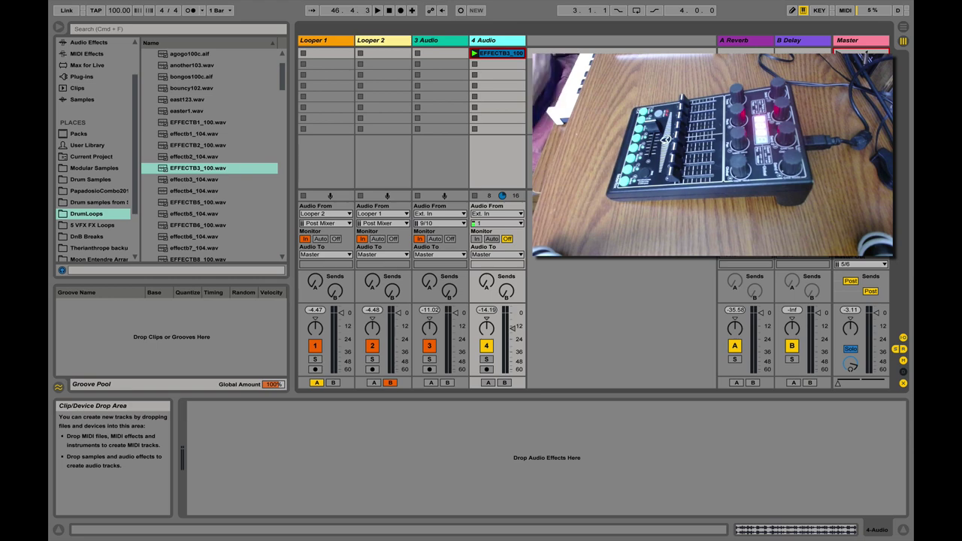
left_click(327, 54)
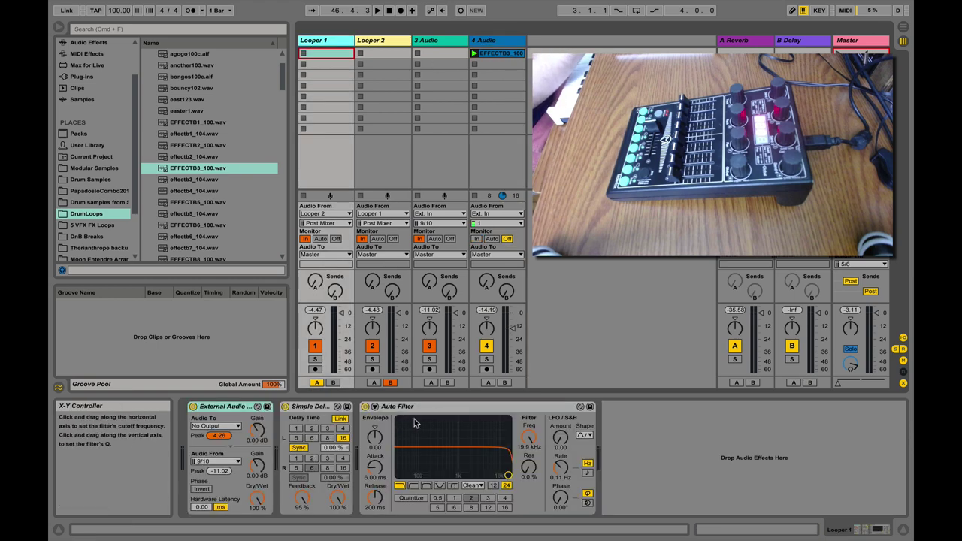
left_click(376, 41)
left_click(340, 42)
left_click(378, 44)
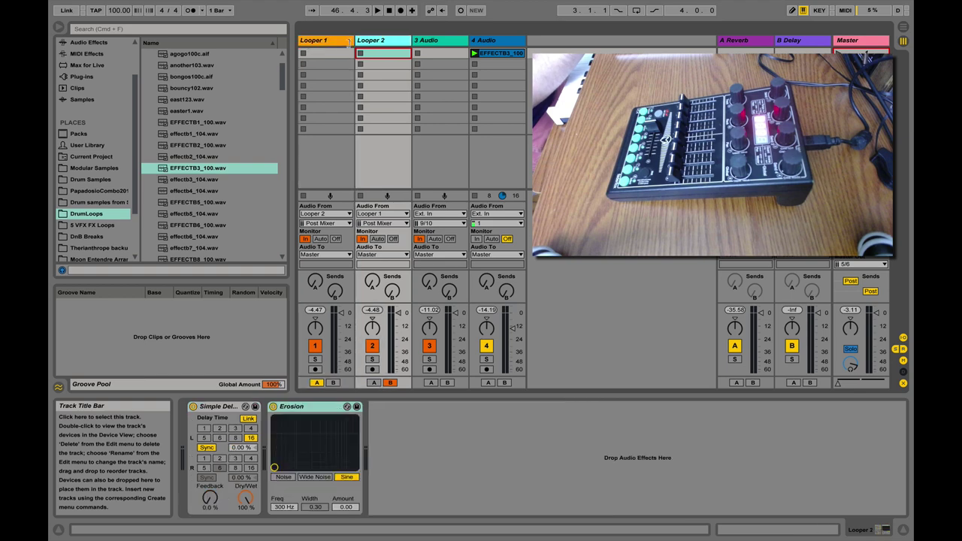
left_click(341, 44)
left_click(370, 44)
left_click(340, 44)
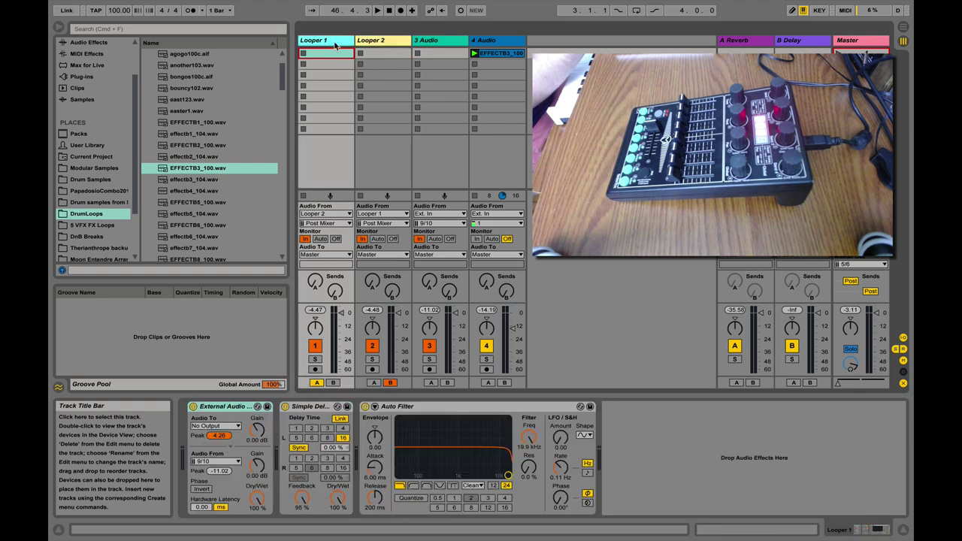
- Examine the Auto Filter on Looper 1 and the Erosion effect on Looper 2
left_click(425, 410)
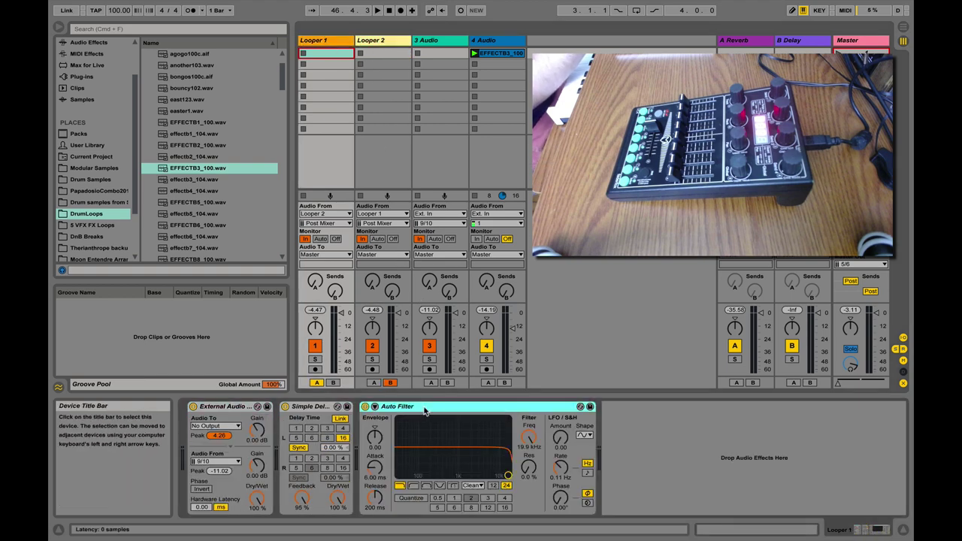
left_click(373, 42)
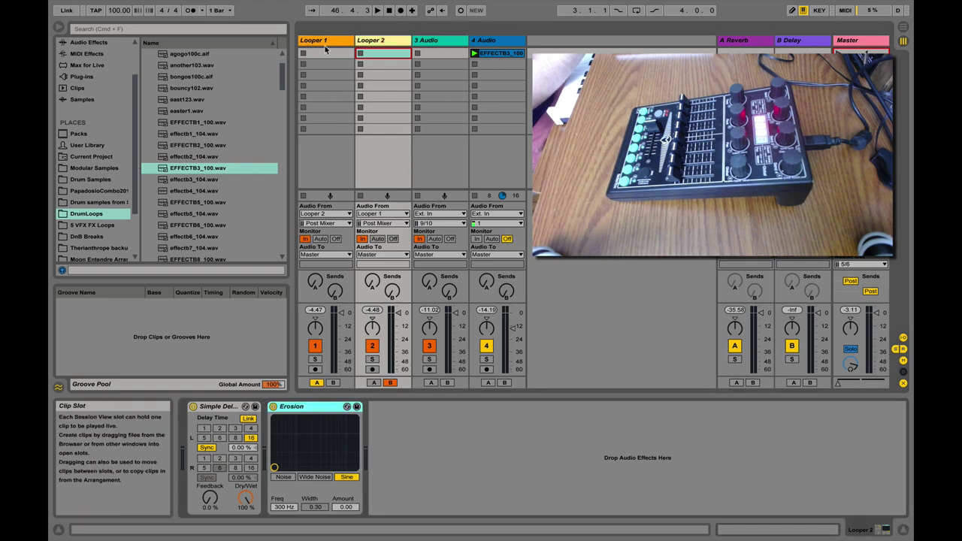
left_click(331, 54)
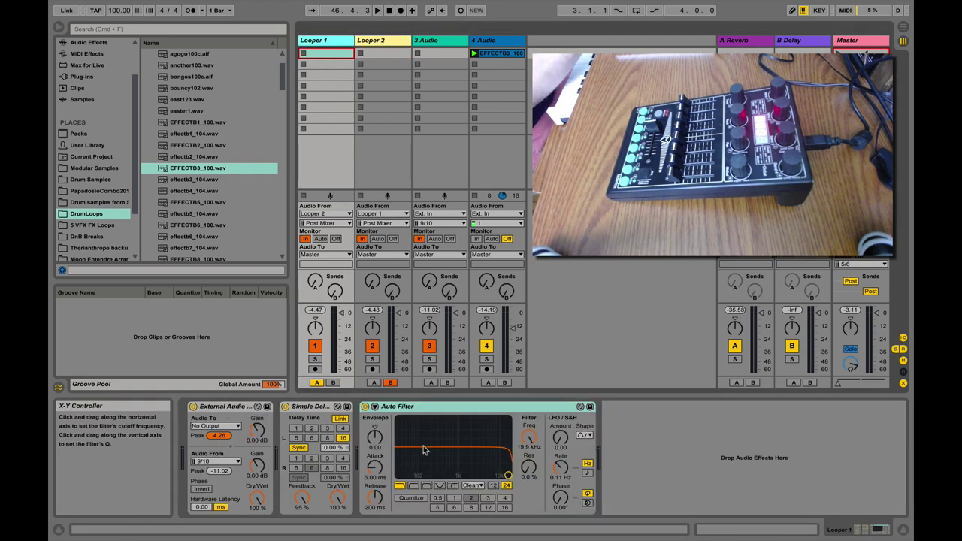
left_click(392, 42)
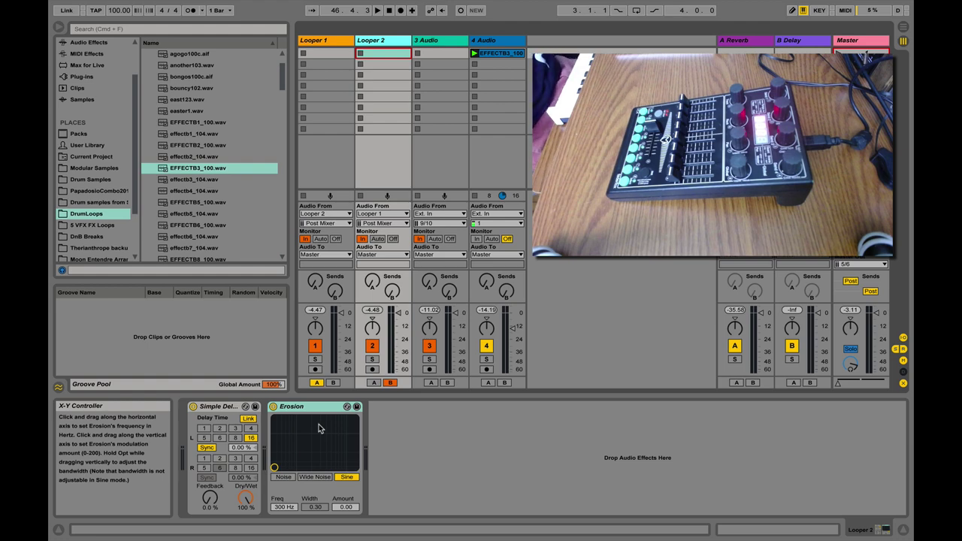
left_click(337, 45)
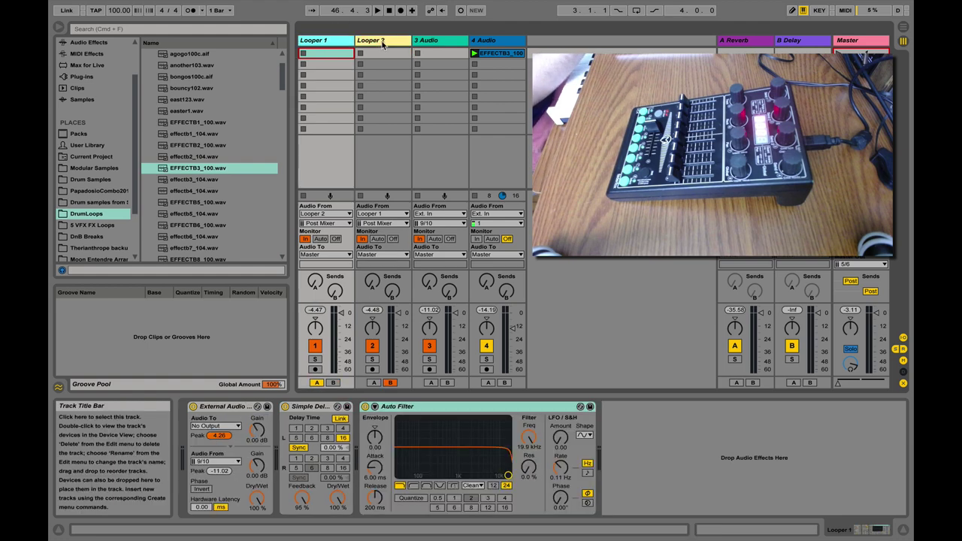
- Alternate between Looper 1 and Looper 2 to trace the loop passing between the two tracks, ending on Looper 1
left_click(385, 45)
left_click(340, 46)
left_click(364, 46)
left_click(341, 45)
left_click(371, 45)
left_click(341, 45)
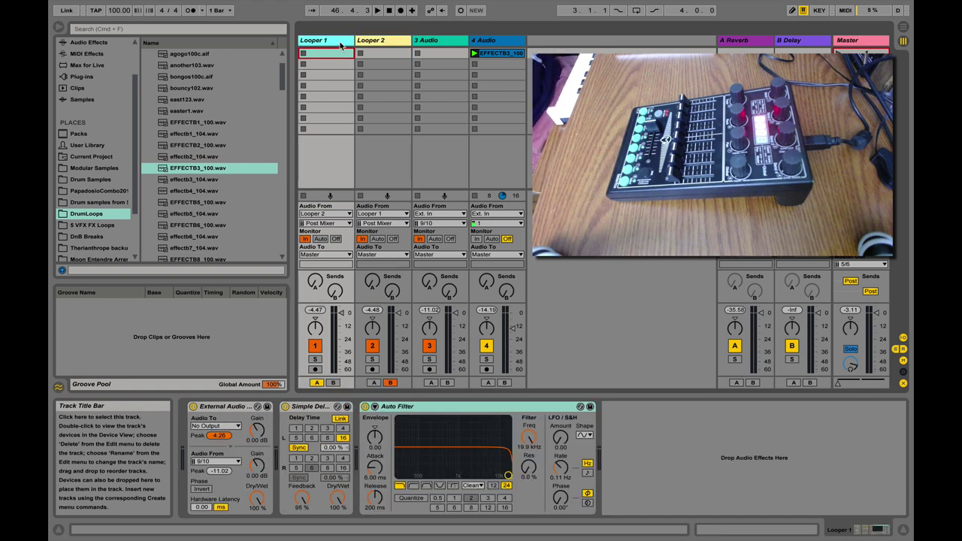
left_click(365, 44)
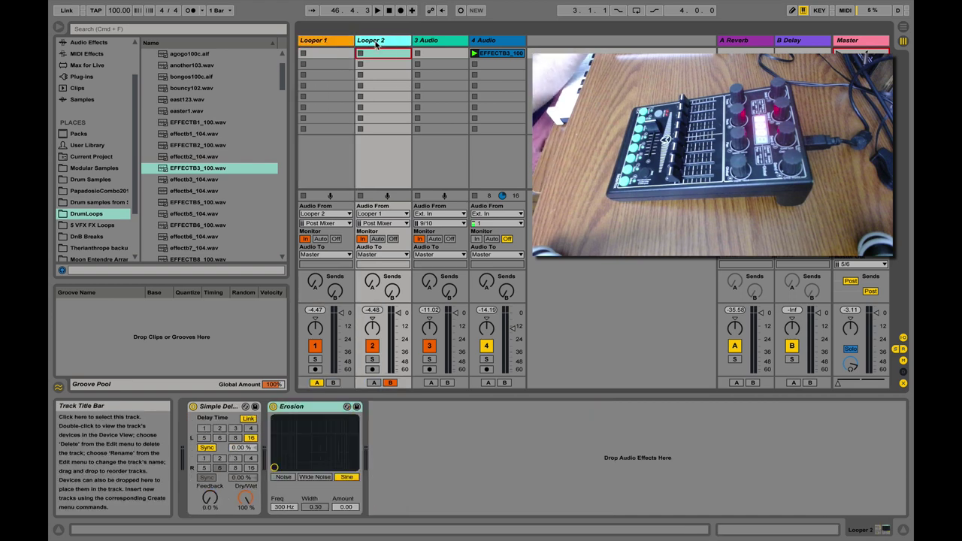
left_click(319, 41)
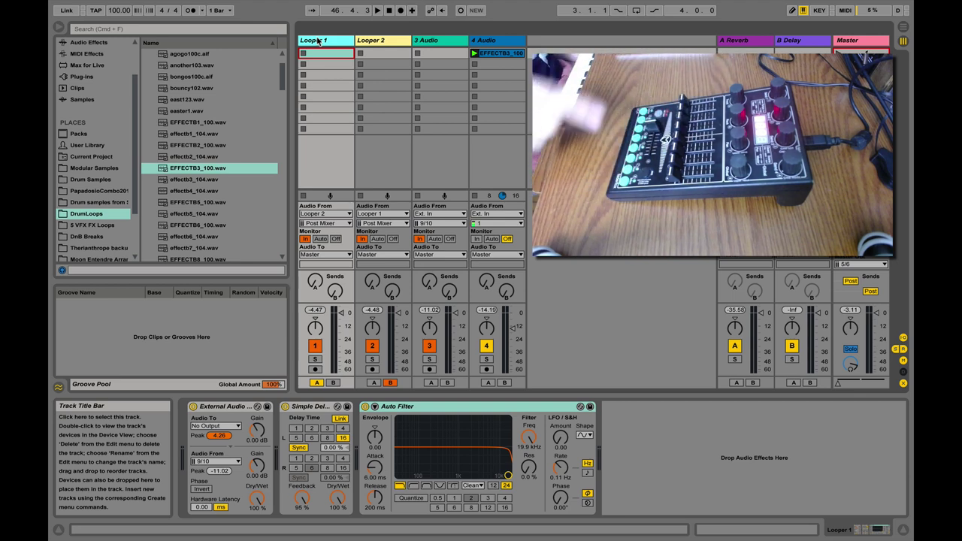
left_click(380, 42)
left_click(334, 42)
left_click(378, 42)
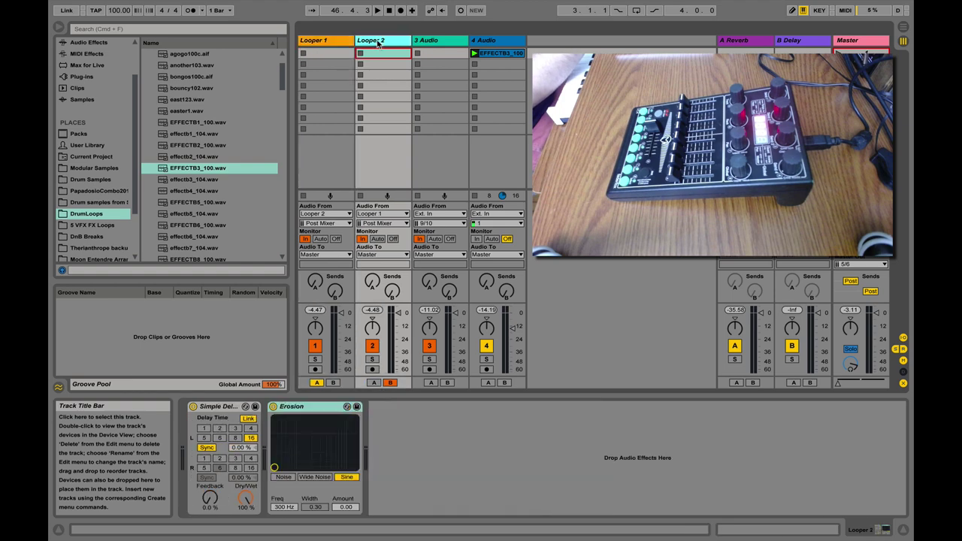
left_click(344, 42)
left_click(369, 42)
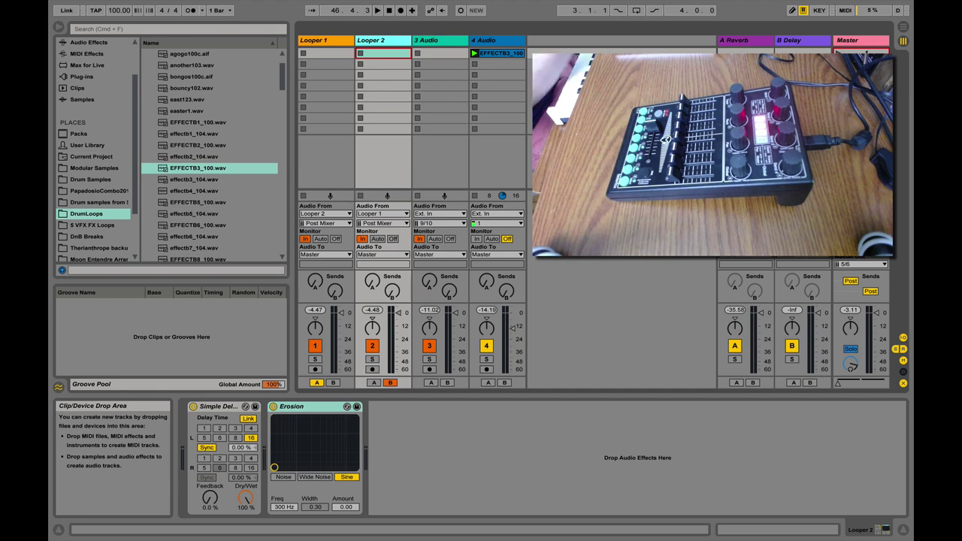
left_click(327, 42)
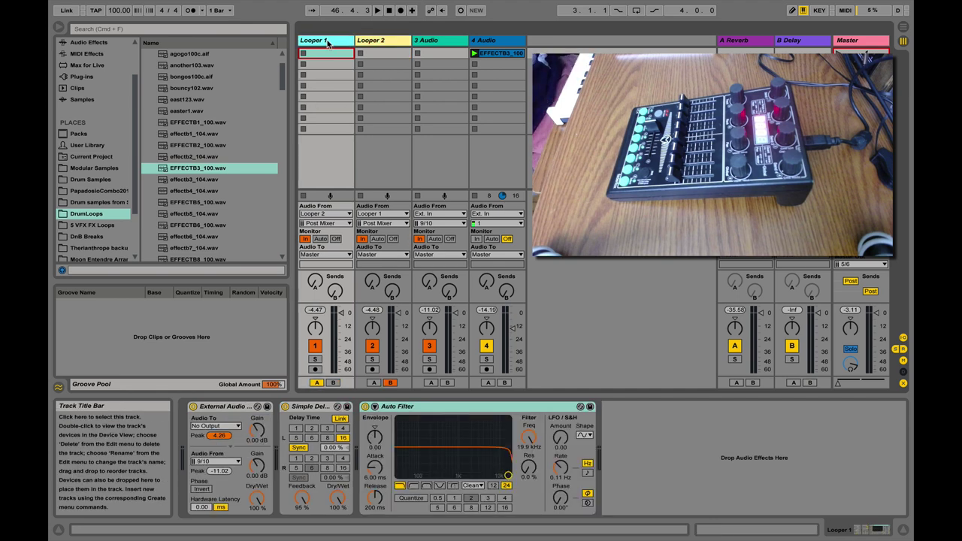